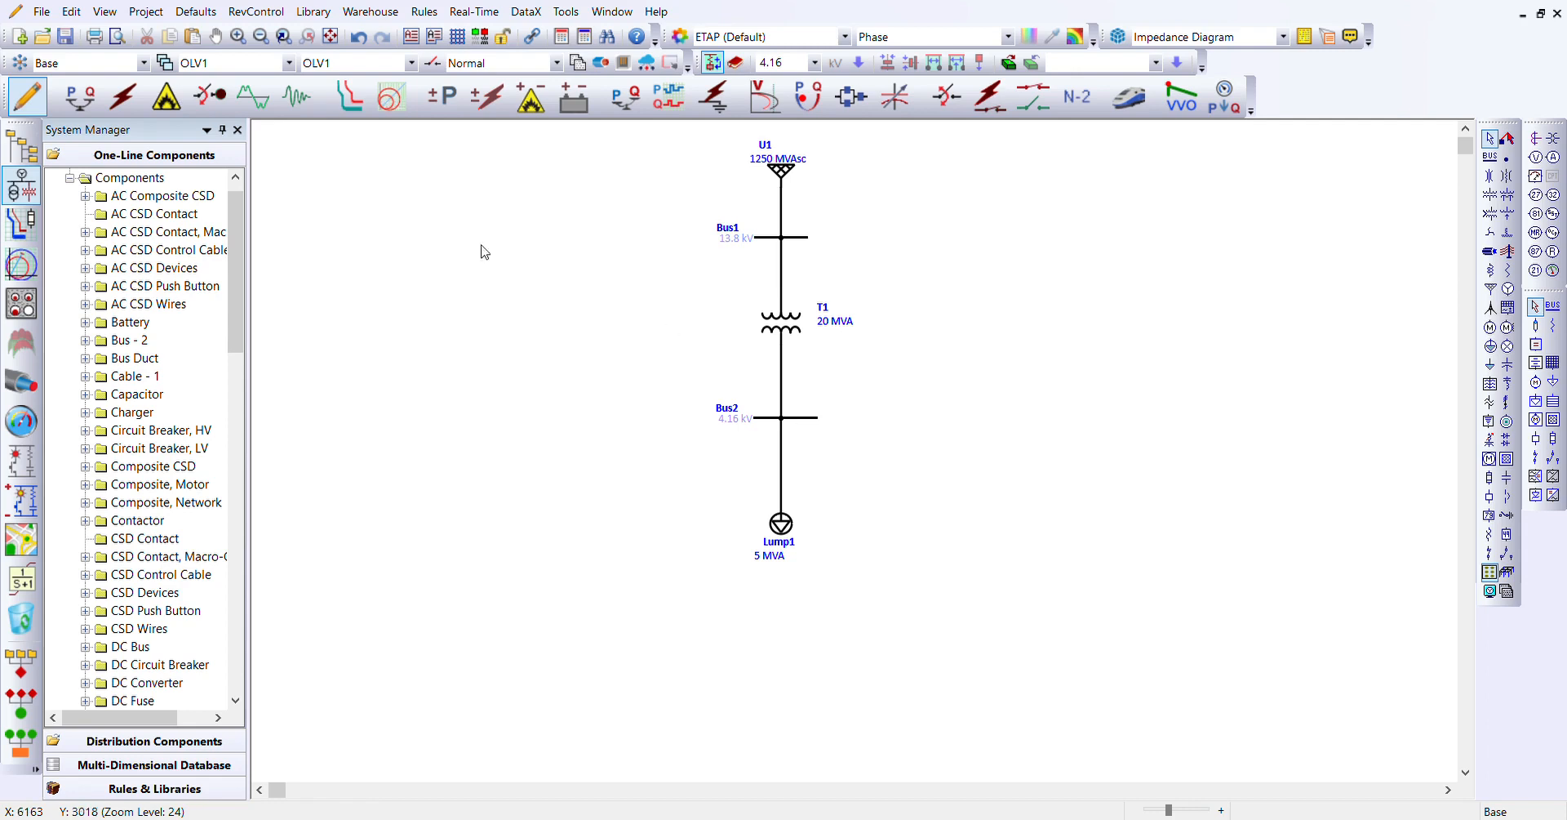
Run a load flow calculation on the one-line diagram and show the bus voltages in kV
left_click(79, 101)
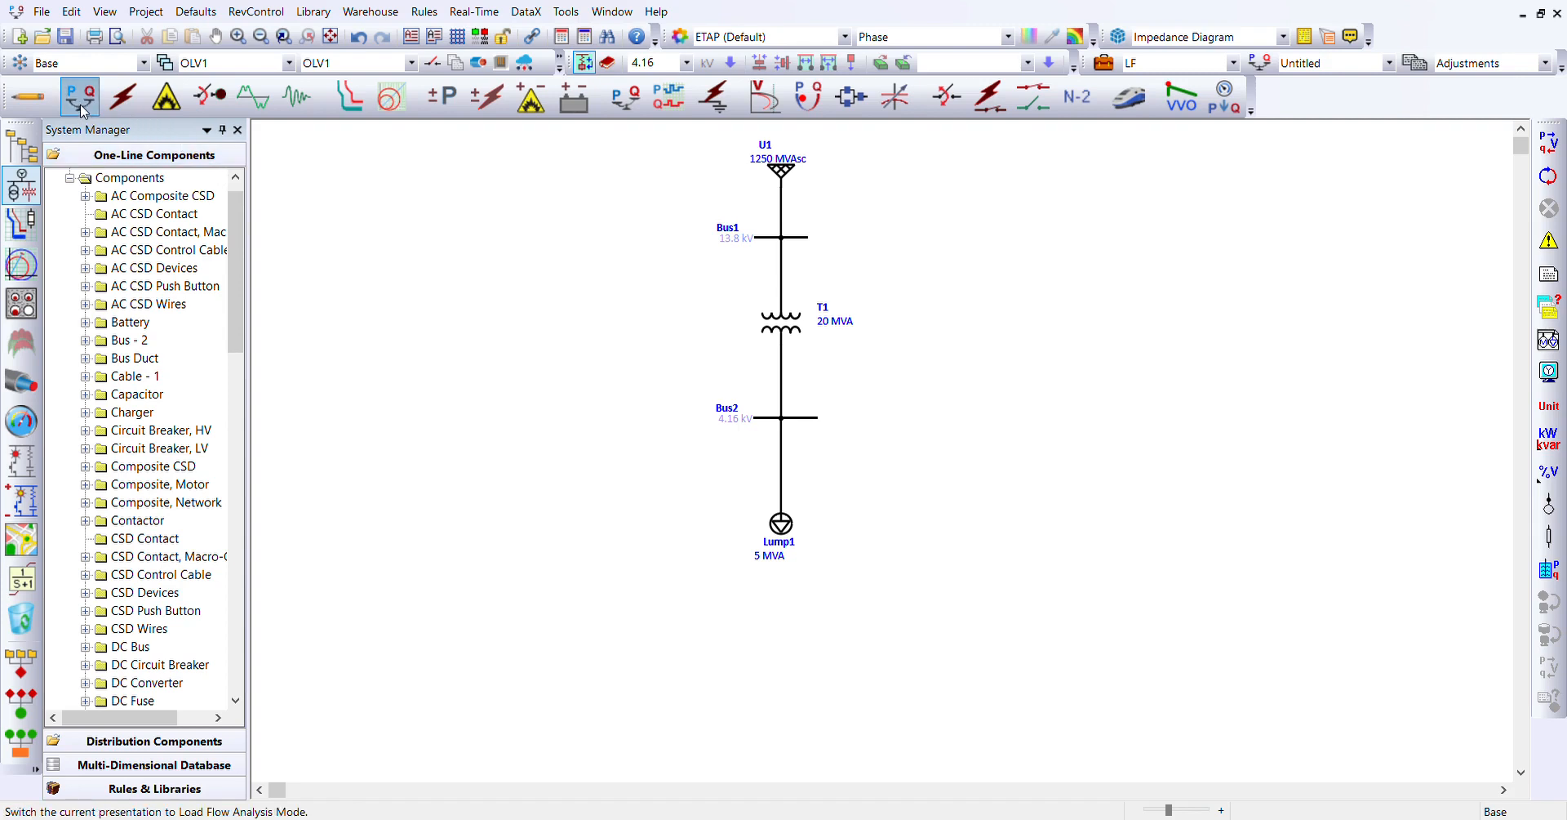
left_click(1550, 159)
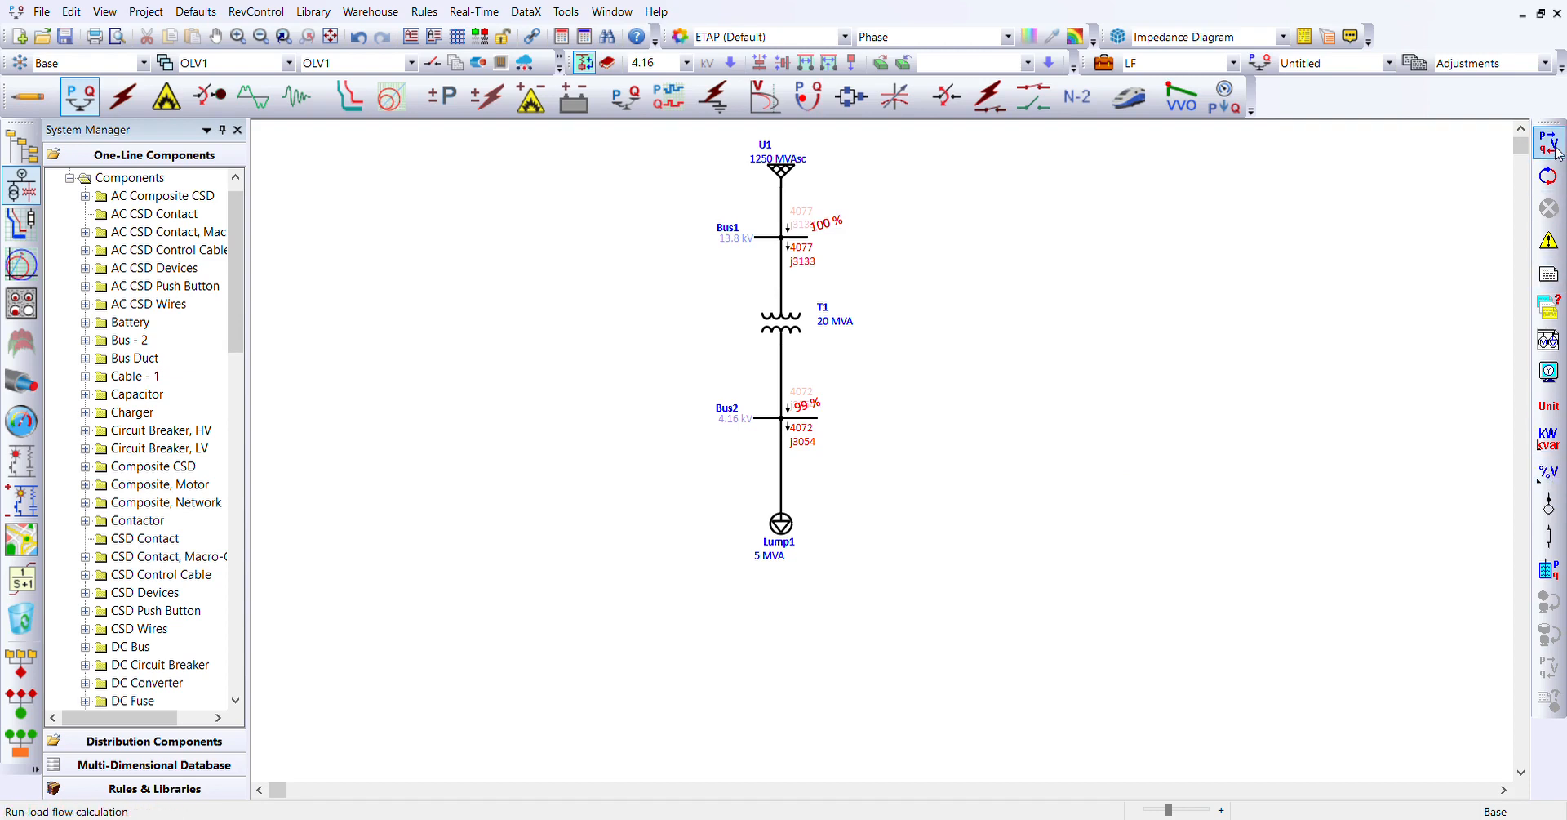
left_click(1555, 475)
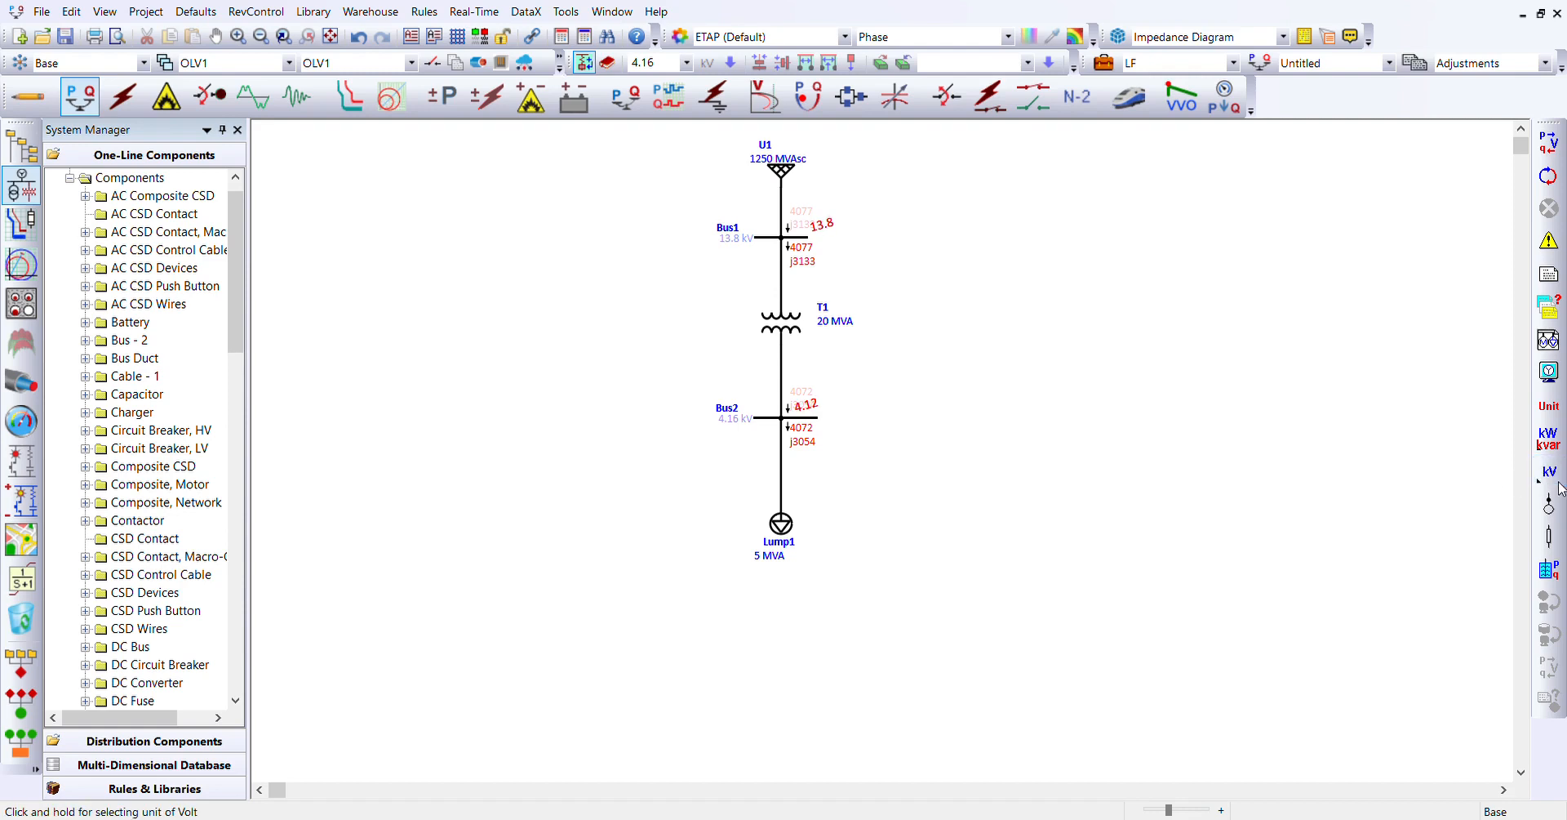
Switch the bus voltage results back to percent and check the display unit for the power flow results
left_click(1545, 480)
left_click(1484, 479)
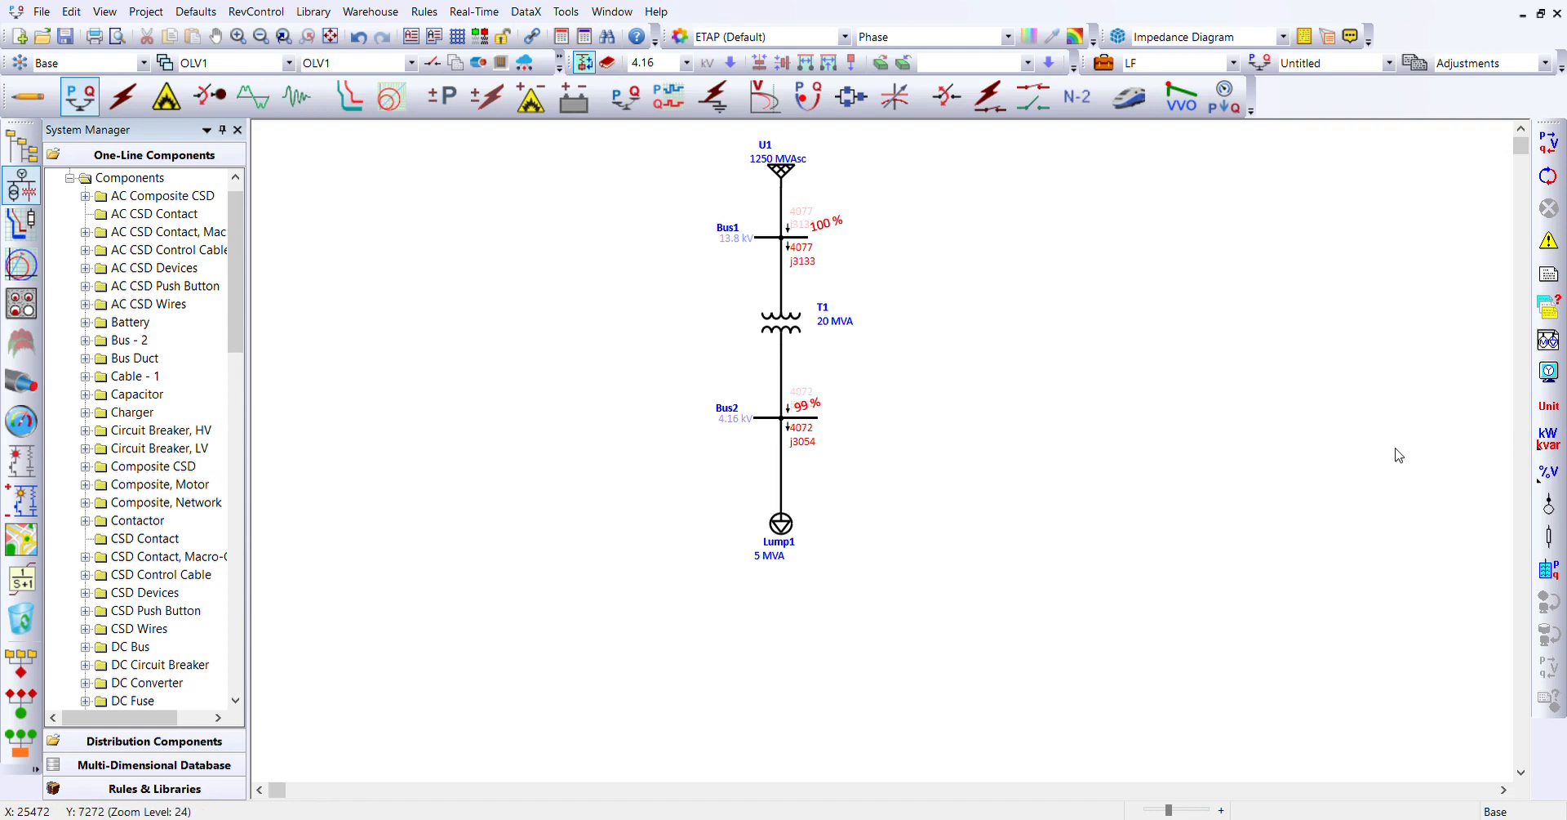
left_click(1547, 441)
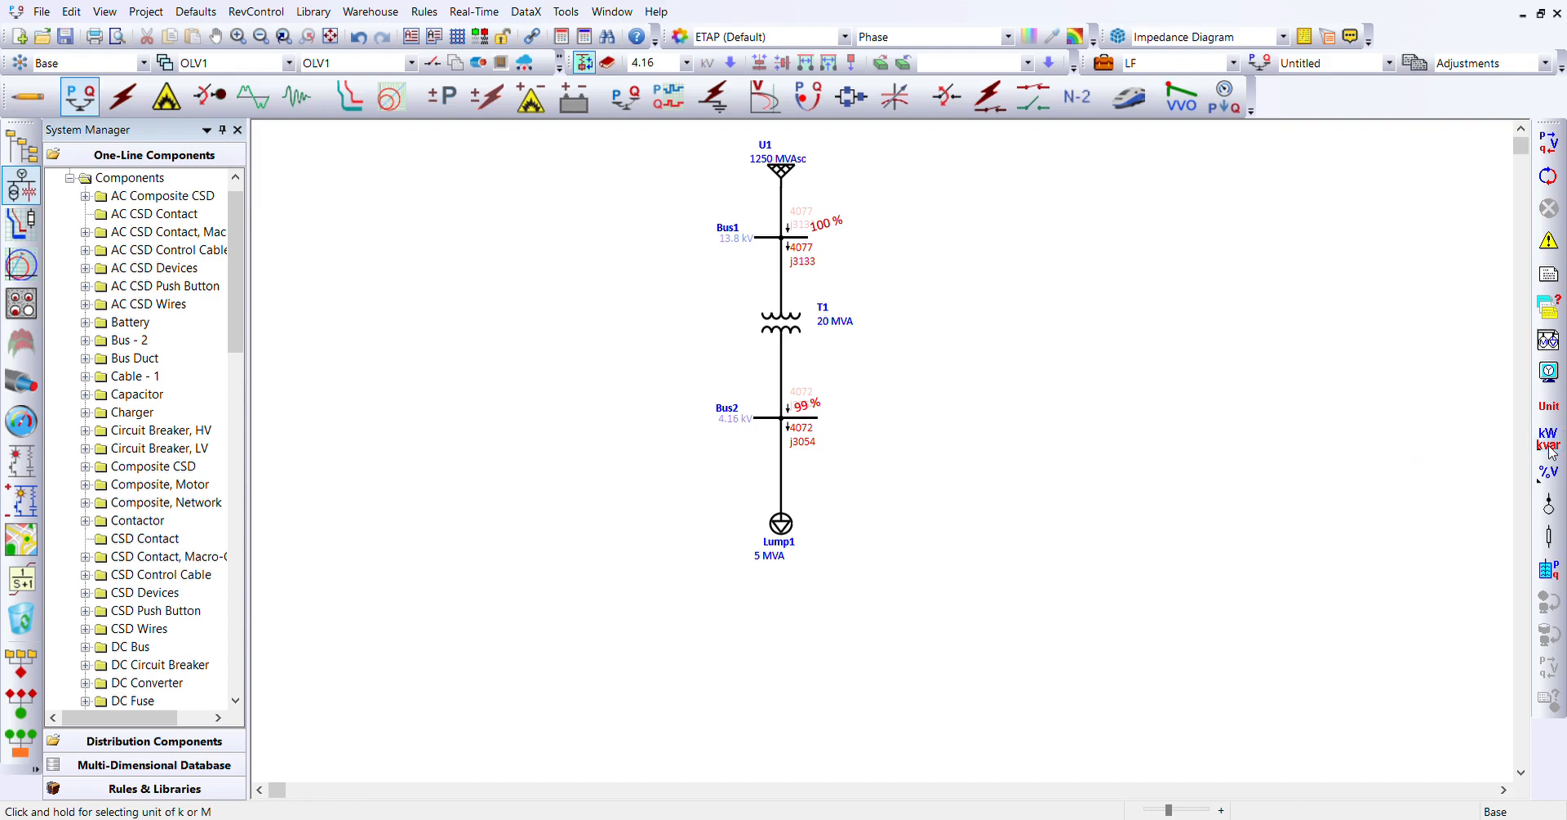
left_click(1550, 449)
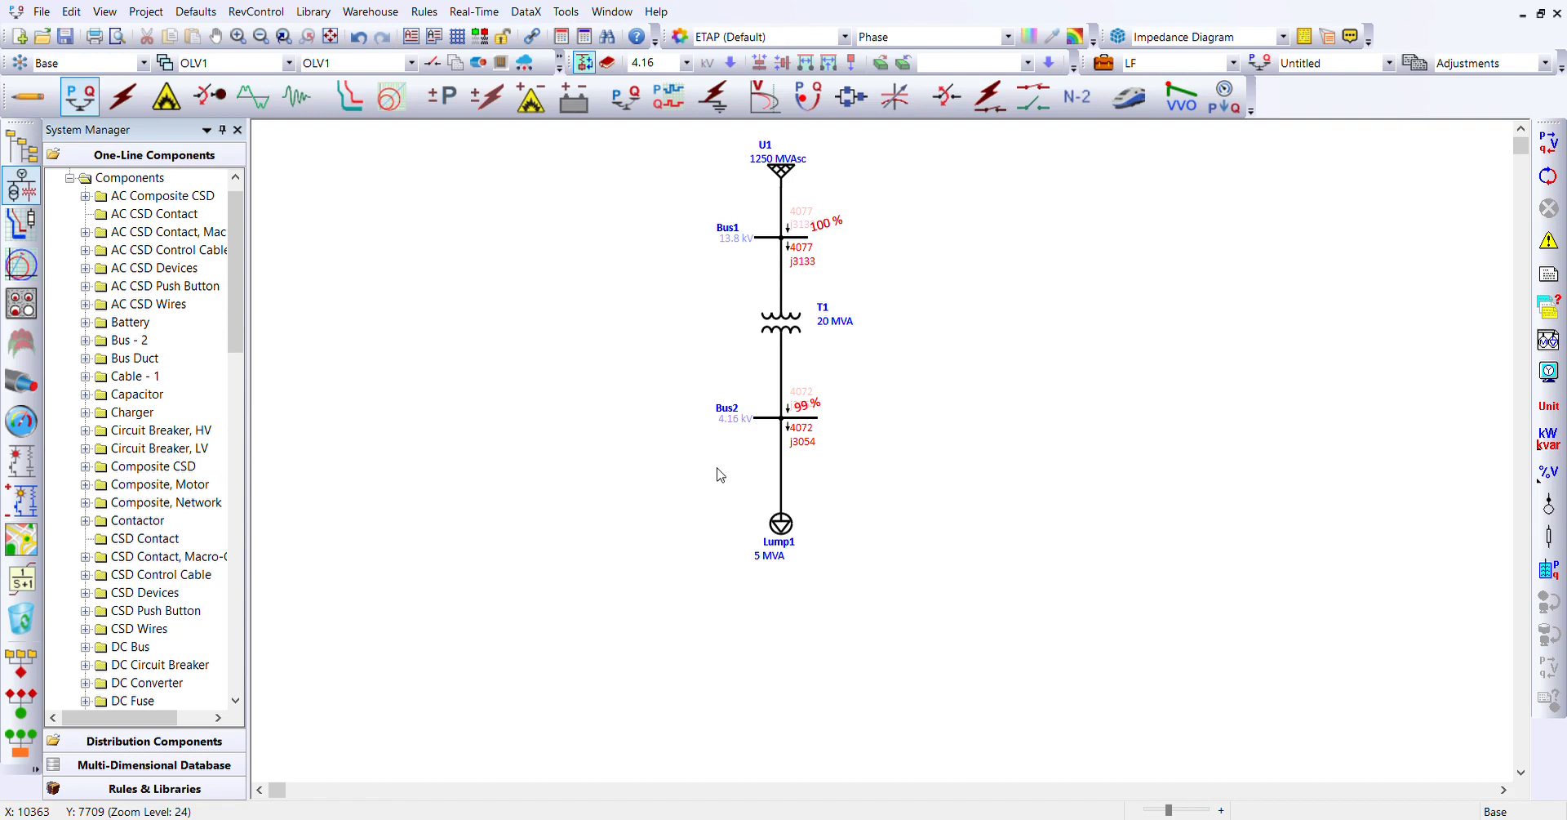
Return to edit mode and shift the entire one-line diagram, from U1 down to Lump1, slightly to the right
left_click(27, 99)
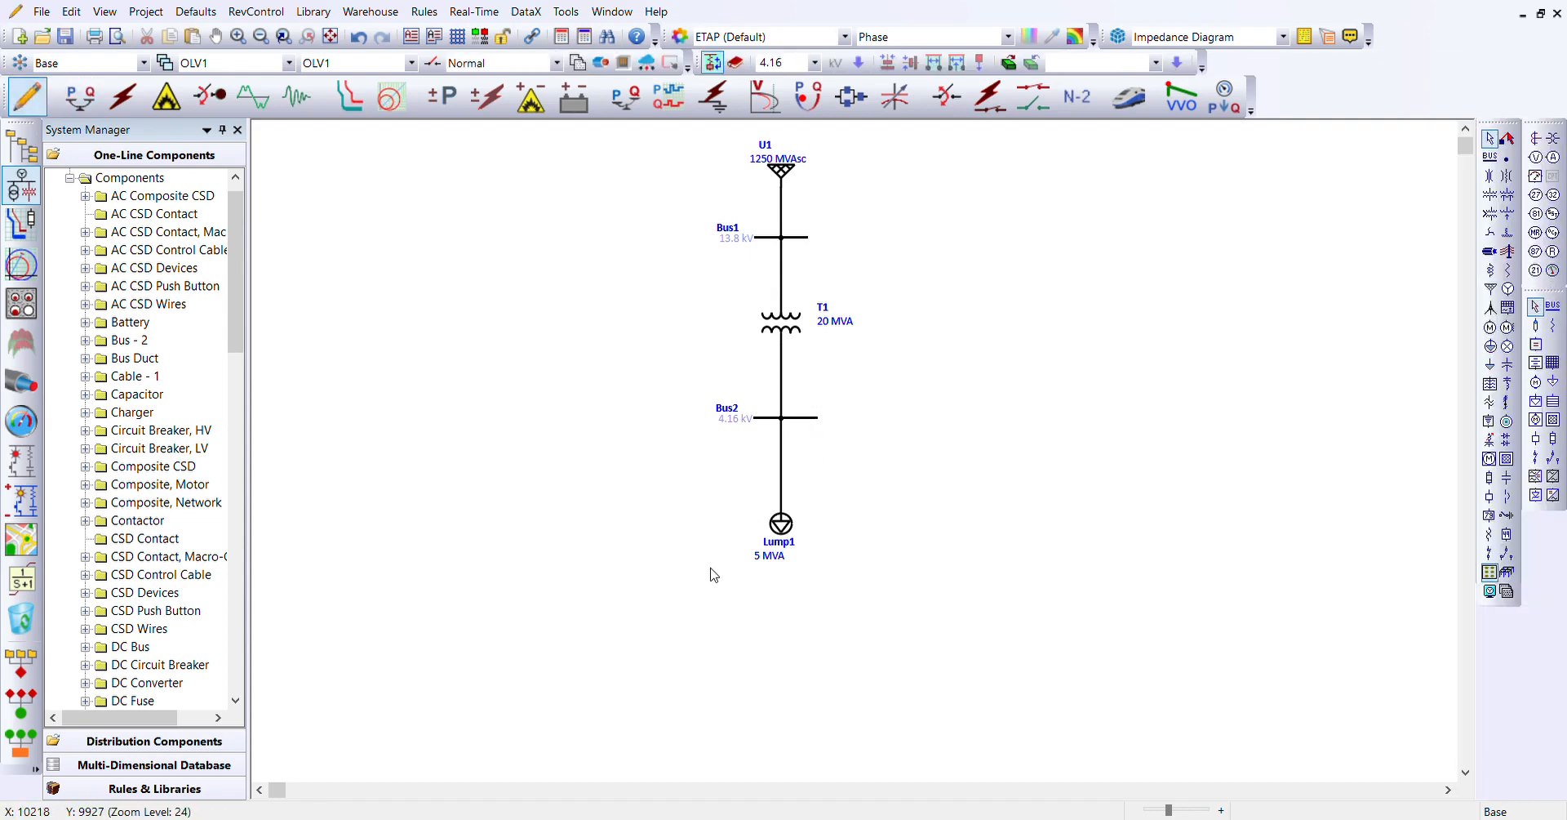
left_click_drag(711, 575, 843, 153)
key("Right")
key("Right")
key("Right")
key("Right")
key("Right")
key("Right")
key("Right")
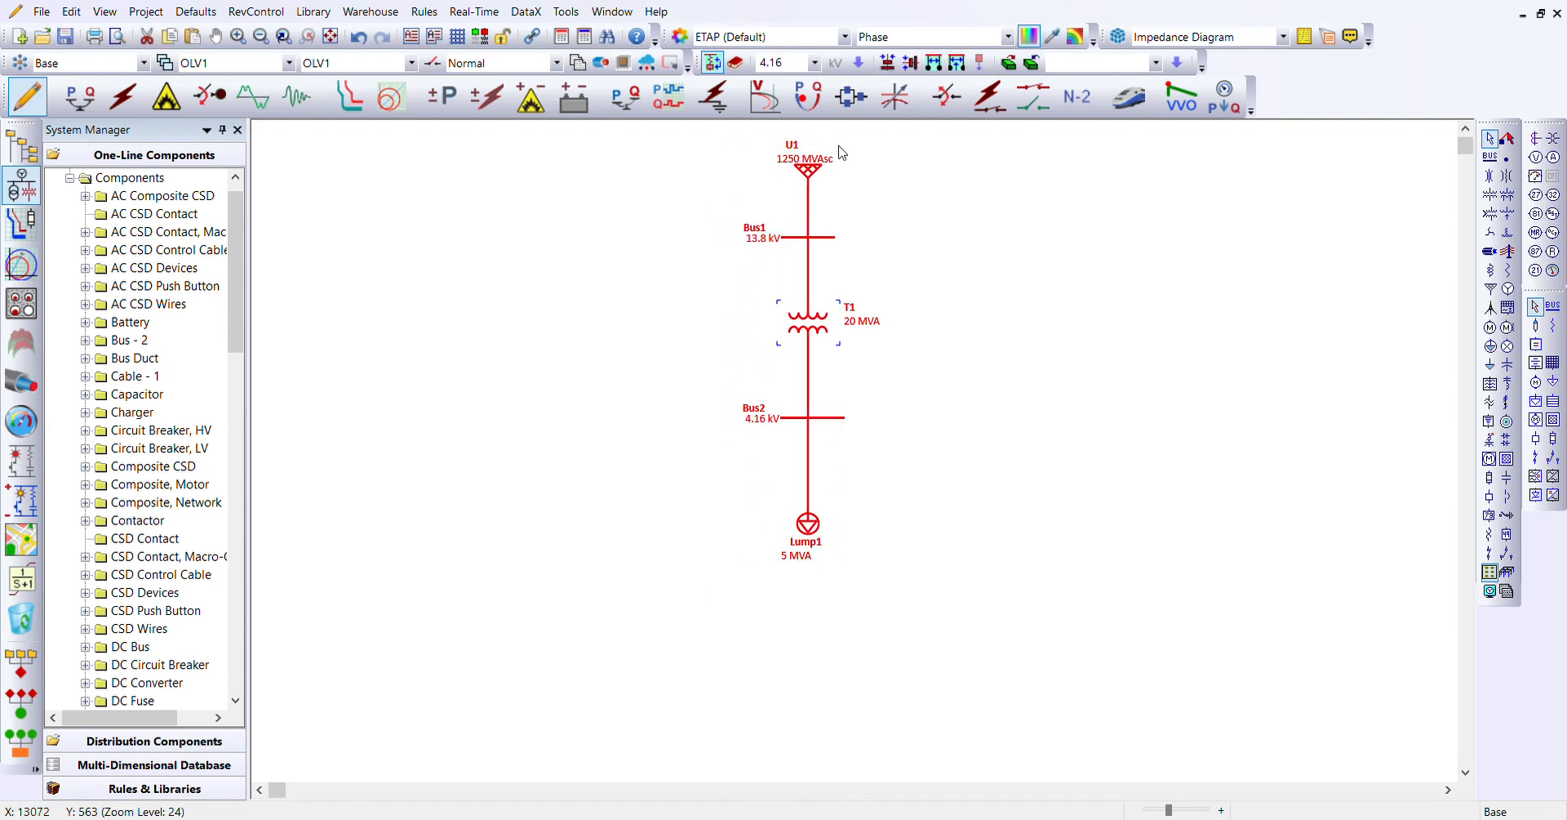
left_click(1231, 452)
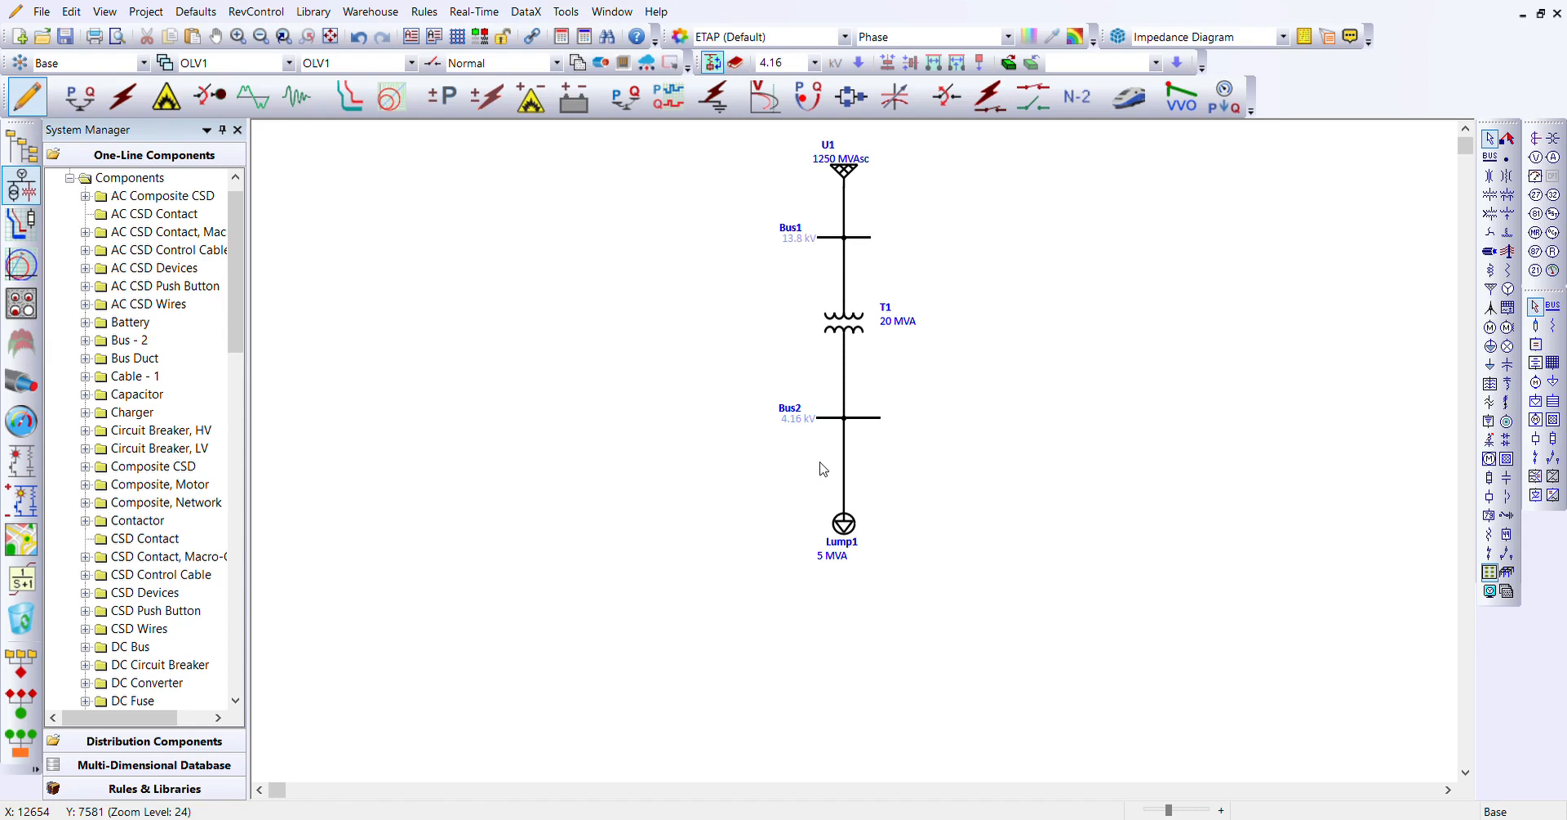
Stretch Bus2 far to the left to make room for another branch
left_click(827, 418)
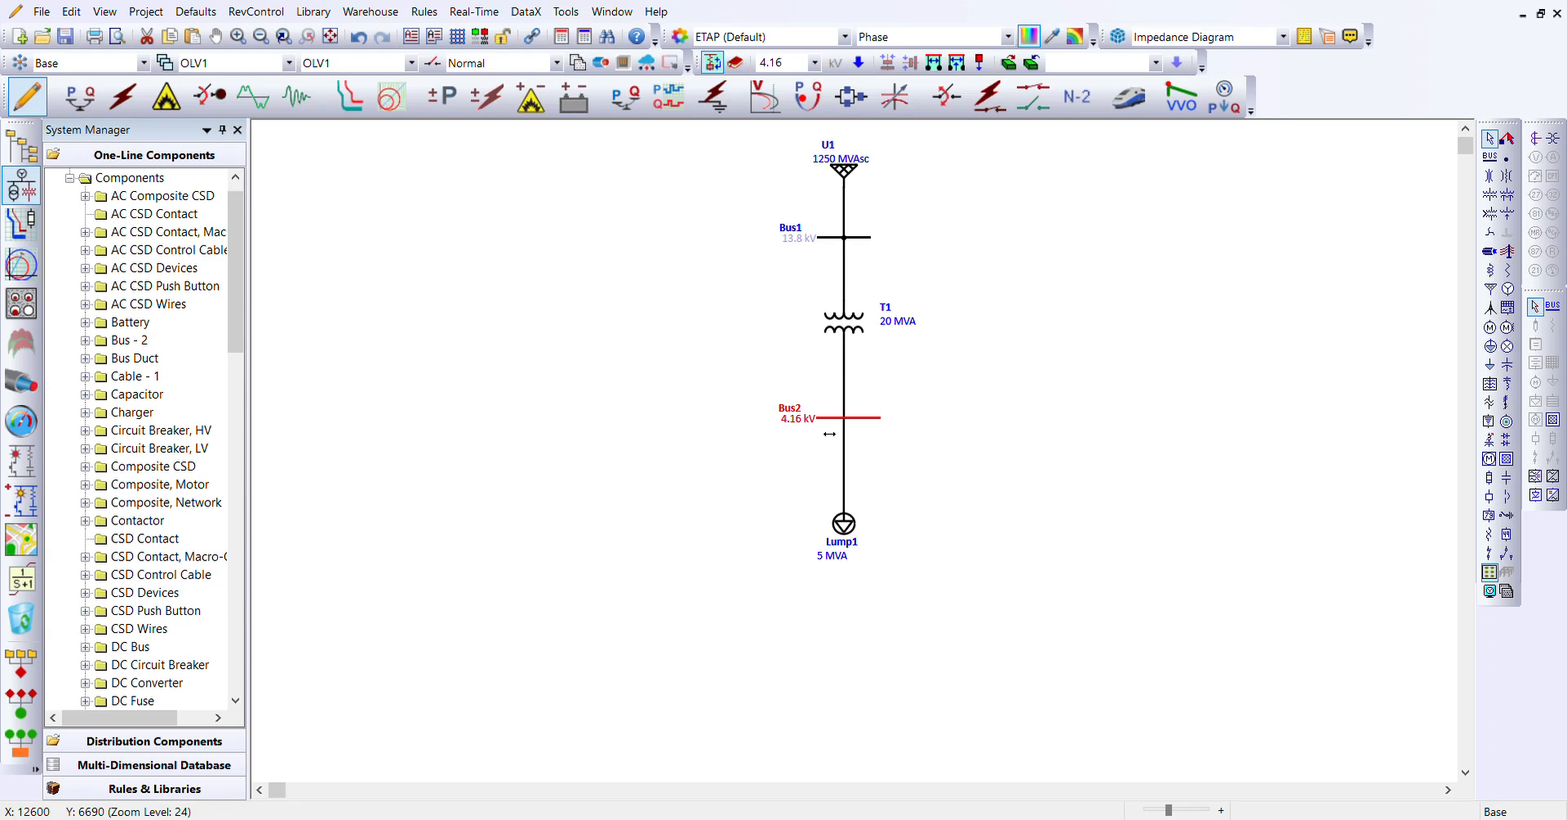
left_click_drag(829, 434, 389, 417)
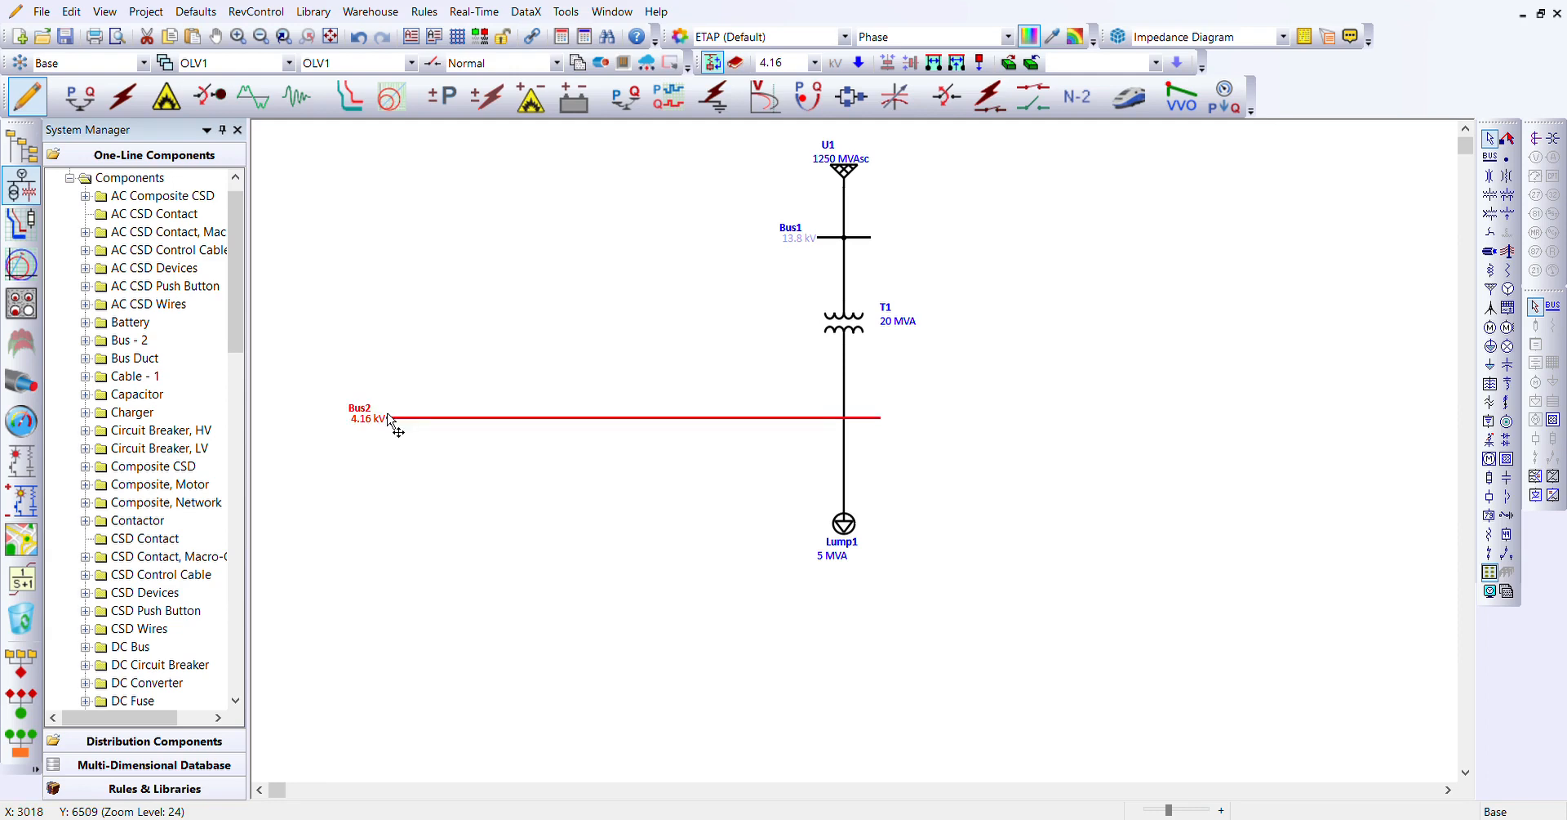
left_click(636, 486)
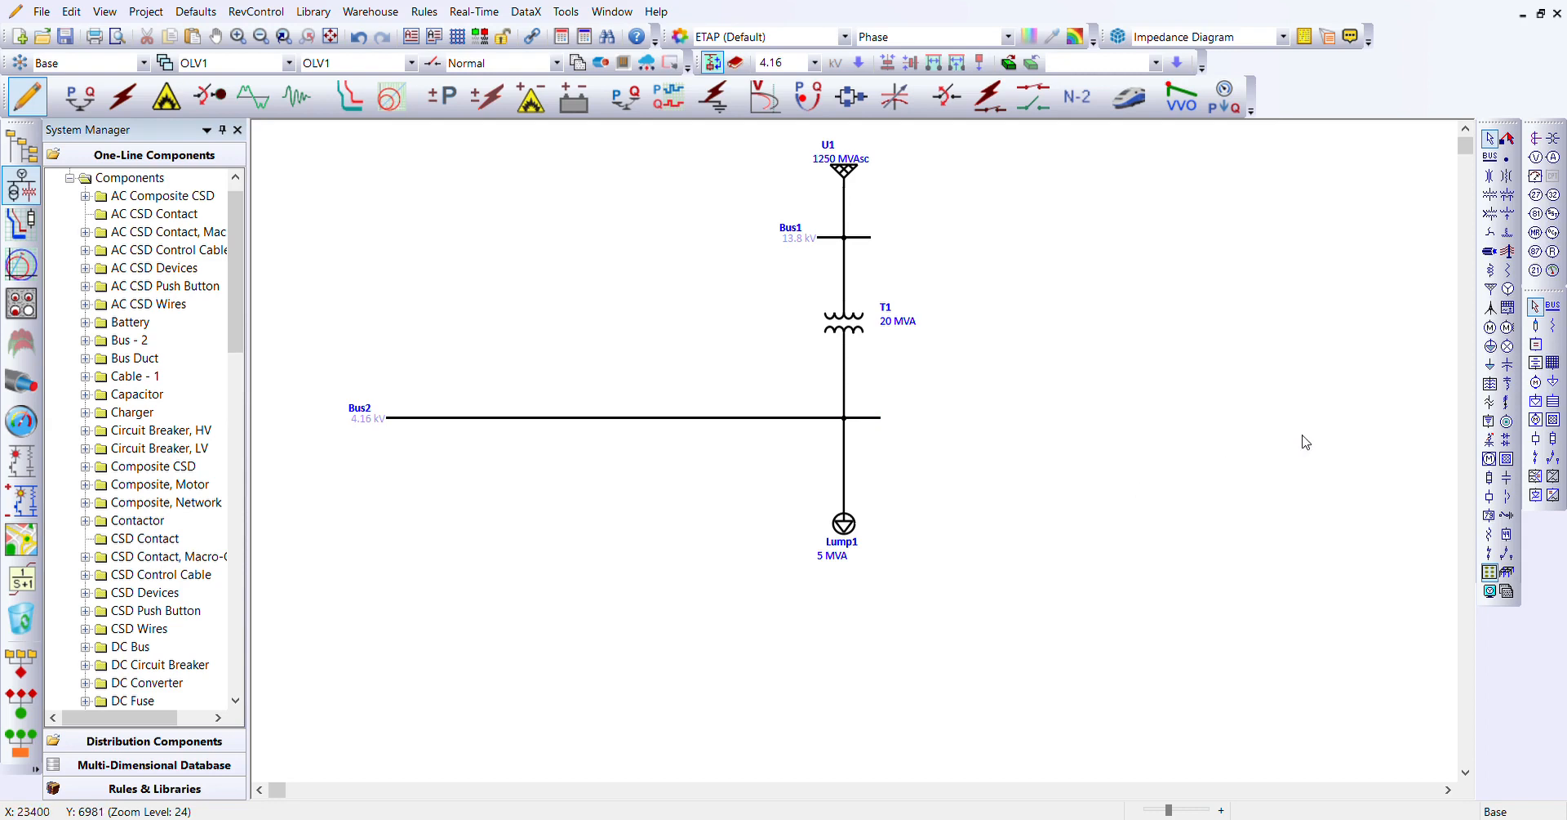
Turn off Auto-Build and try to place a cable below the extended part of Bus2
left_click(712, 63)
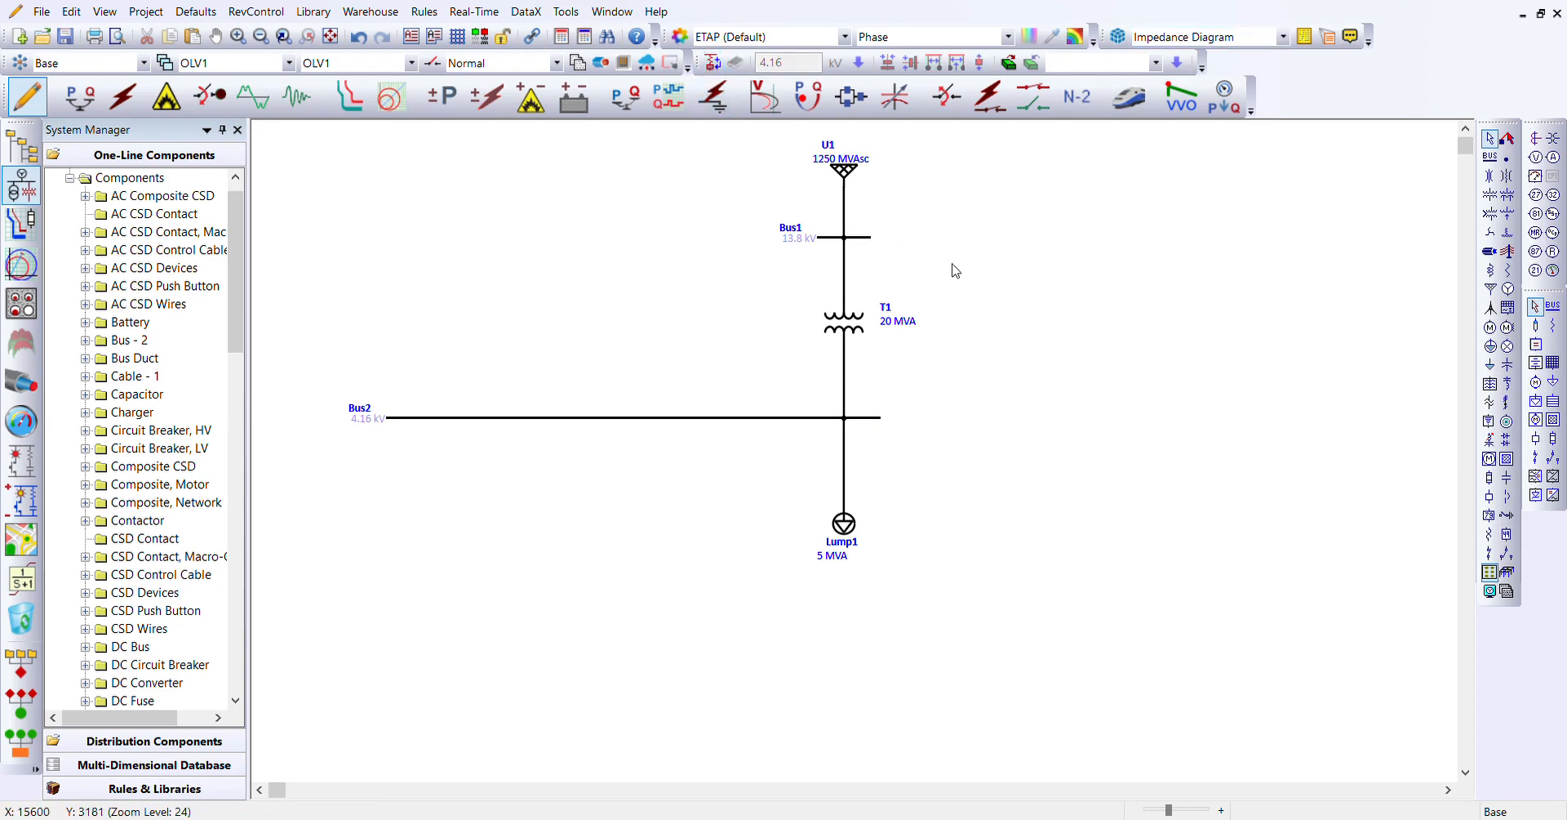
left_click(1490, 253)
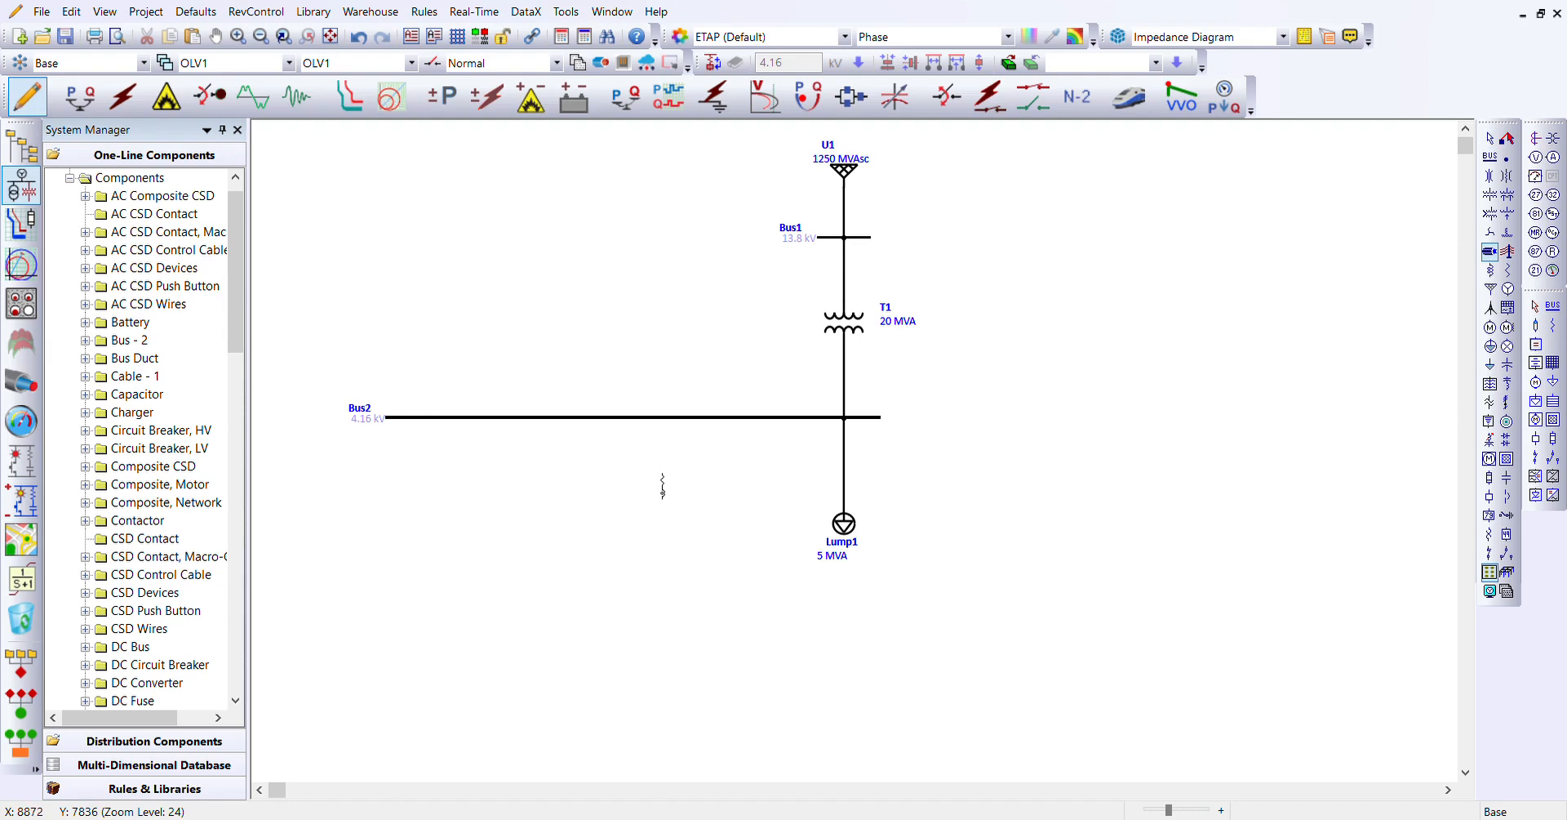
left_click(647, 477)
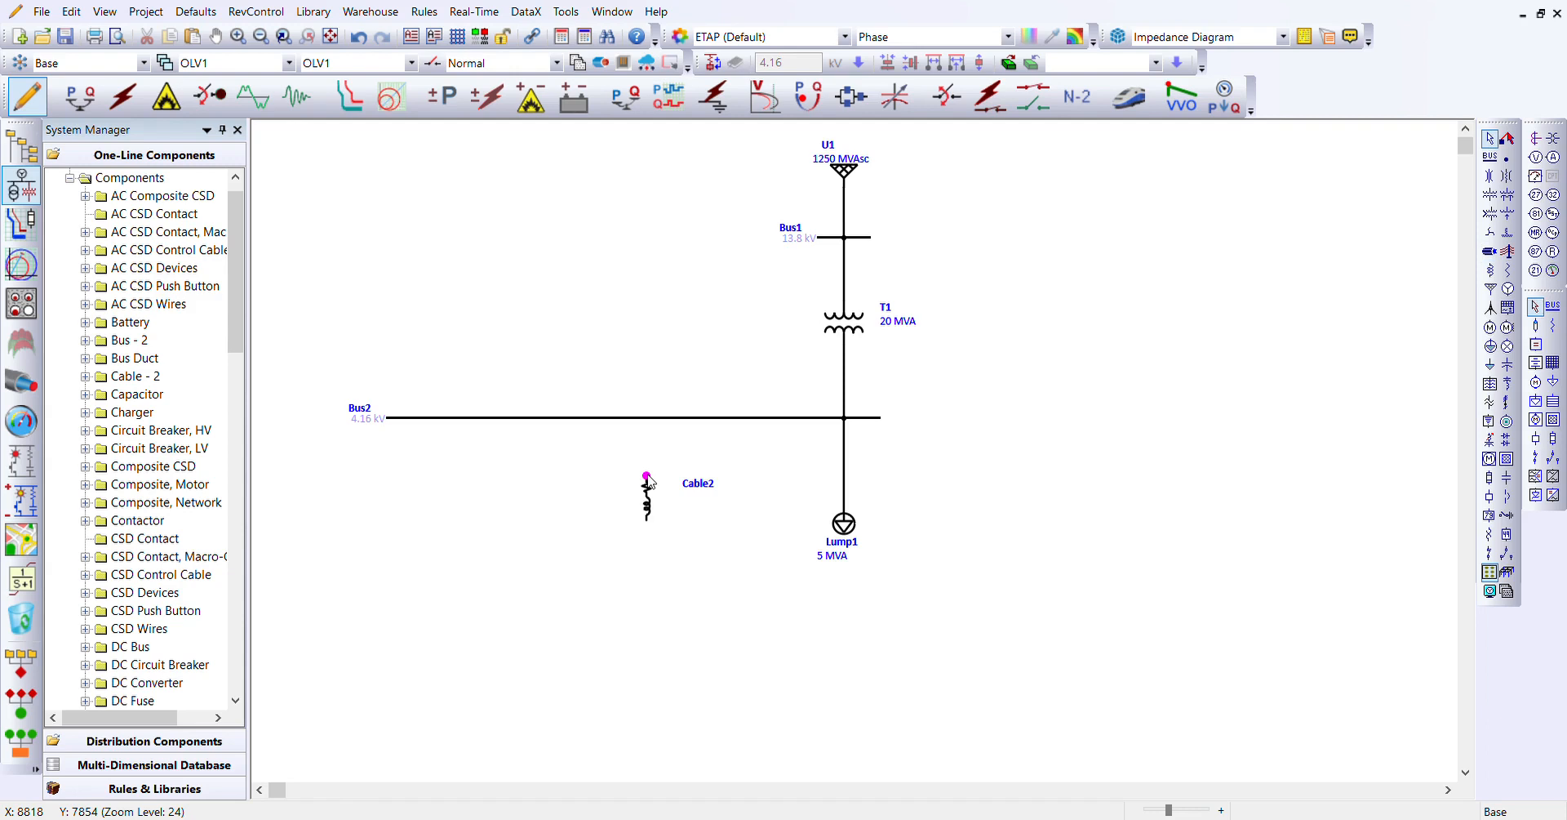
Delete the unconnected cable, purge the deleted cables from the dumpster, and return to the one-line diagram
left_click(650, 503)
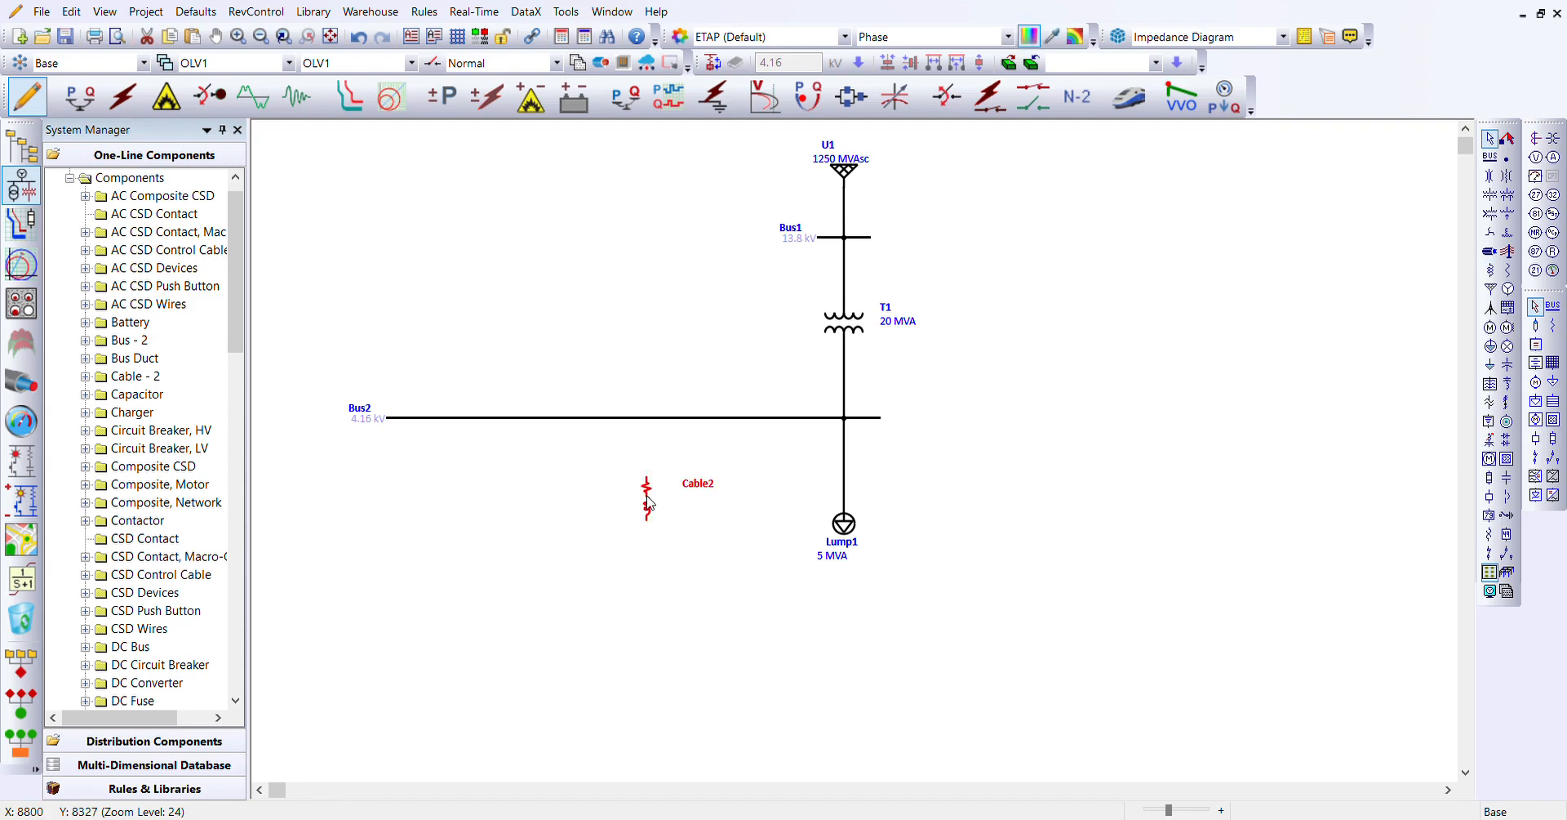
key("Delete")
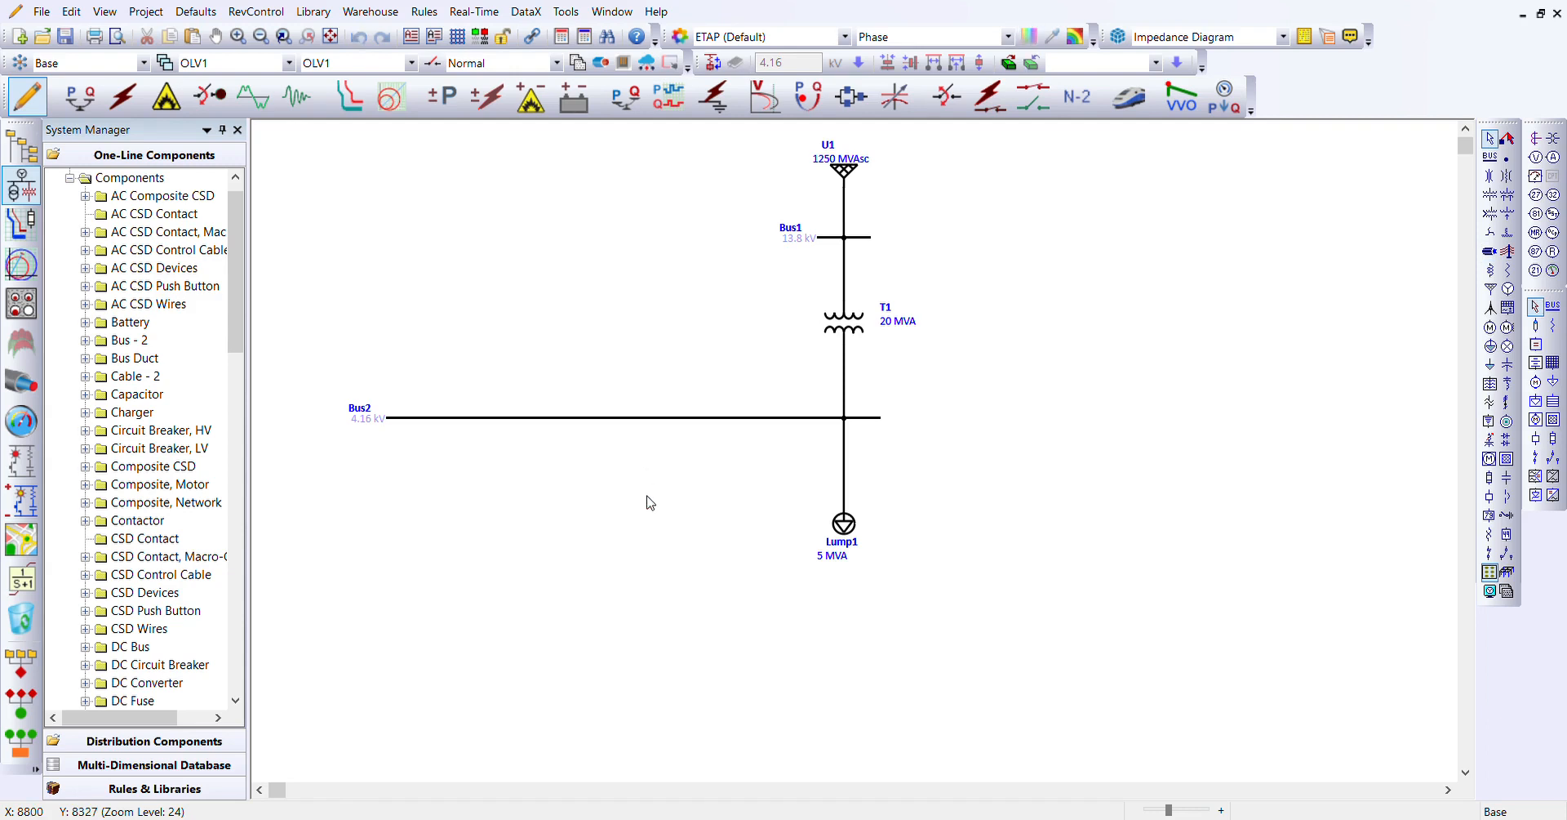
left_click(27, 612)
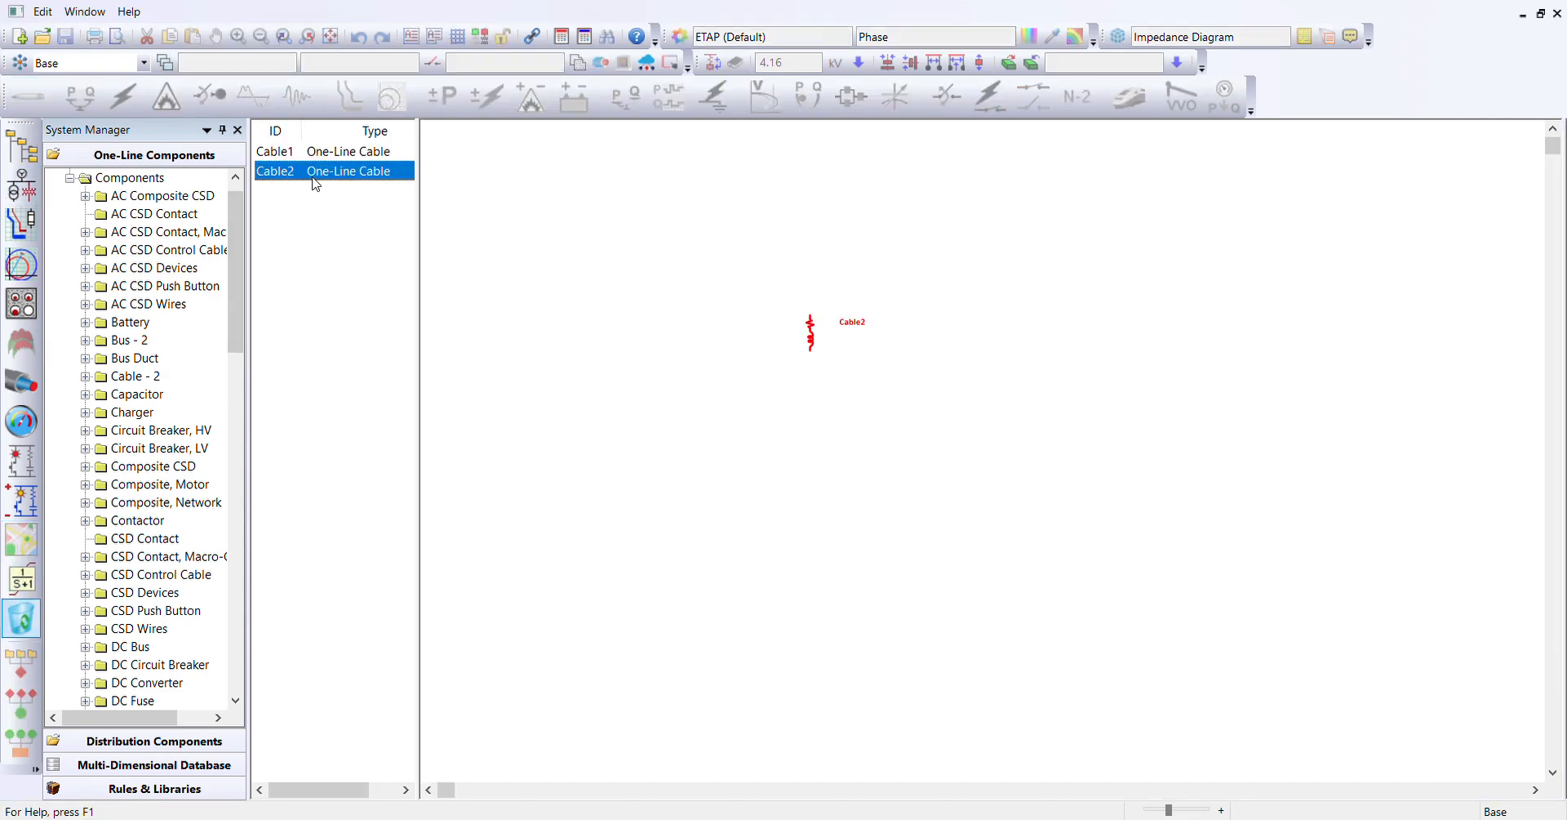
key("Delete")
key("Delete")
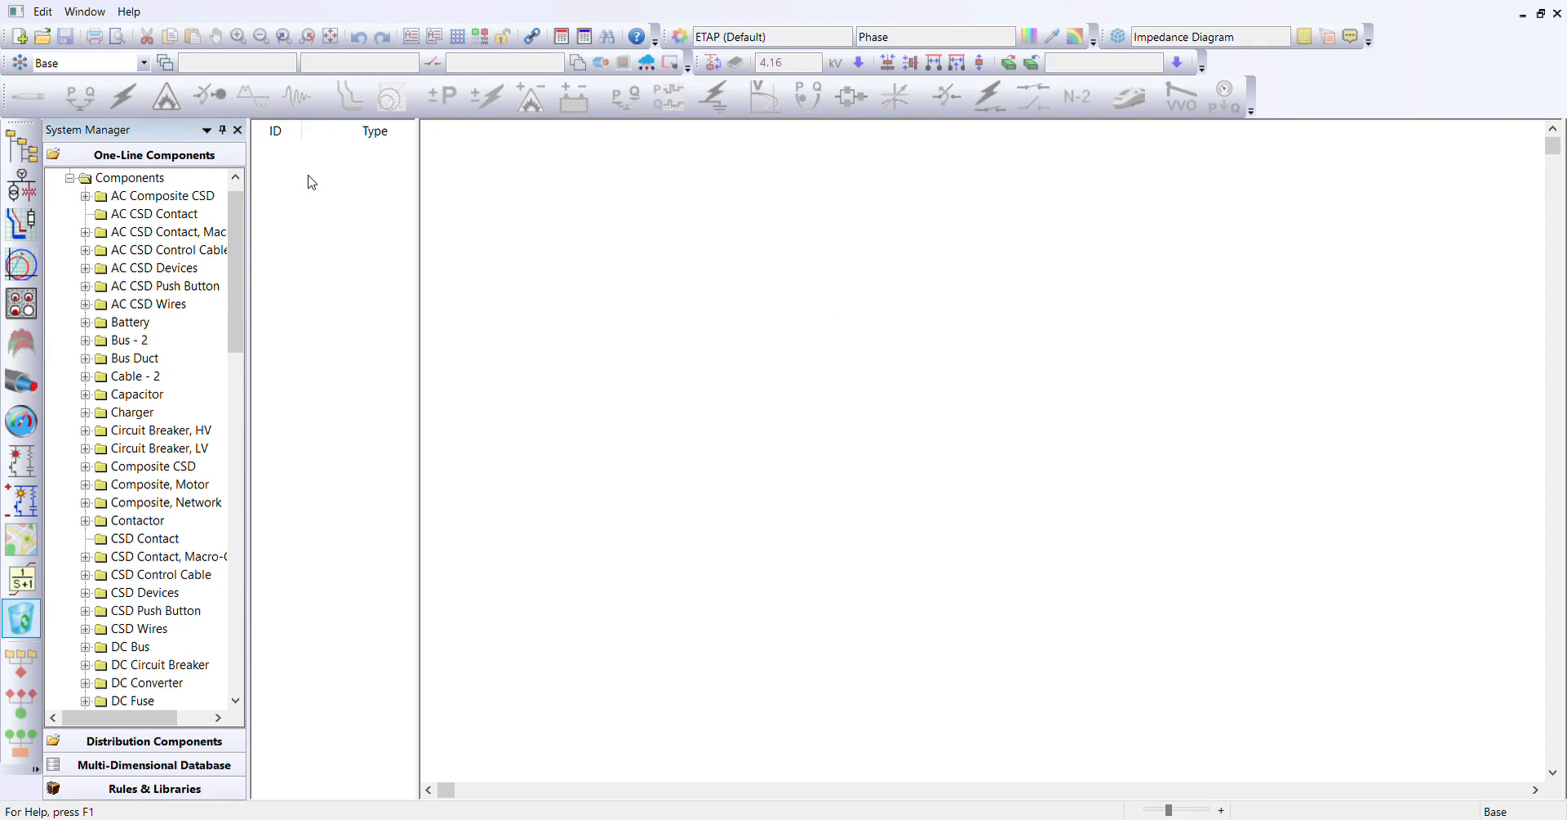
left_click(22, 200)
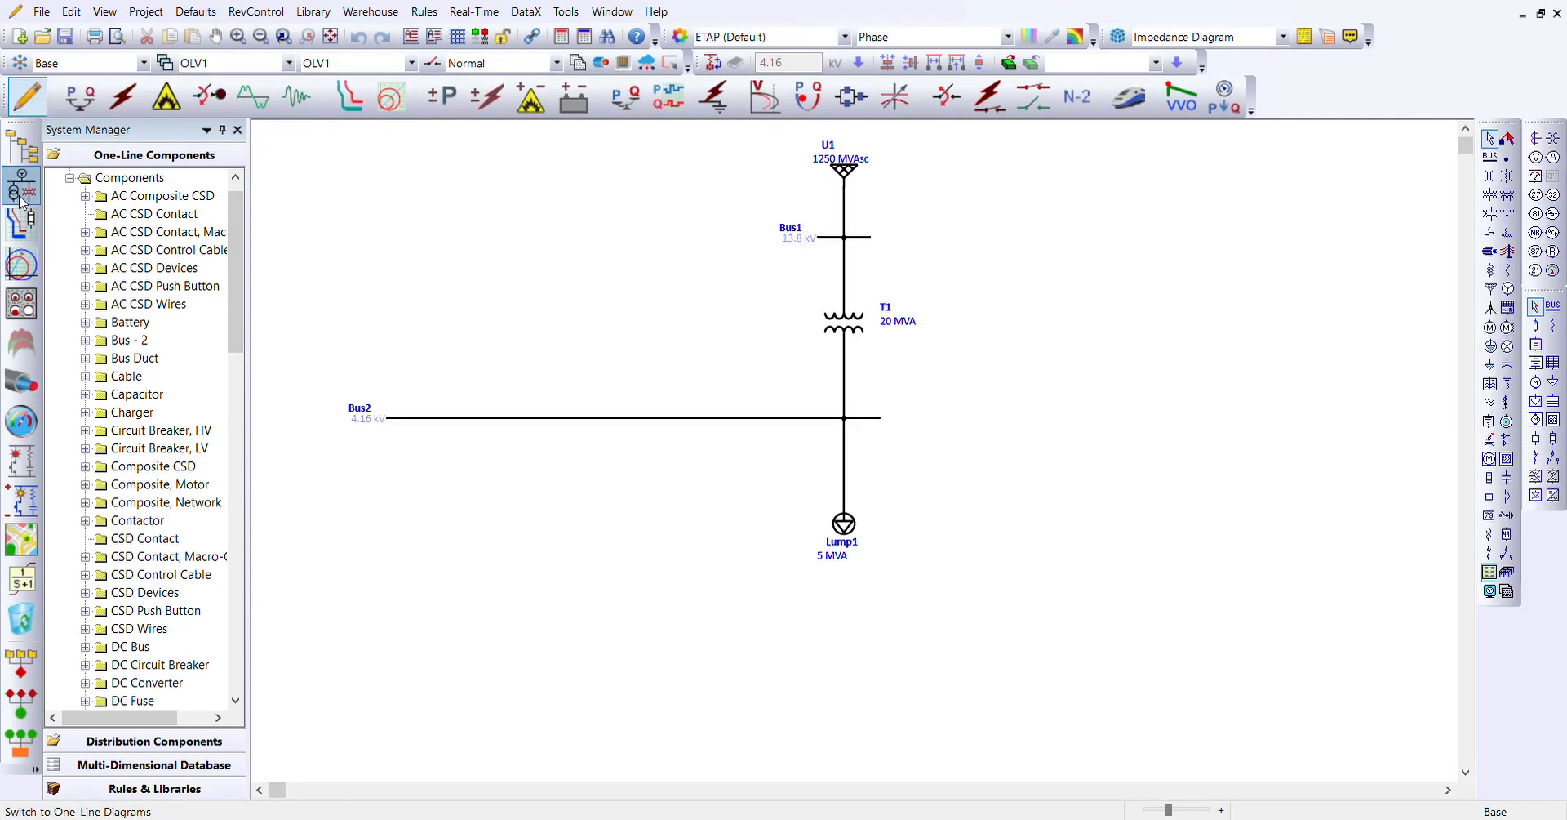
Place a cable below Bus2 to the left of Lump1 and connect its upper end to Bus2
left_click(1490, 256)
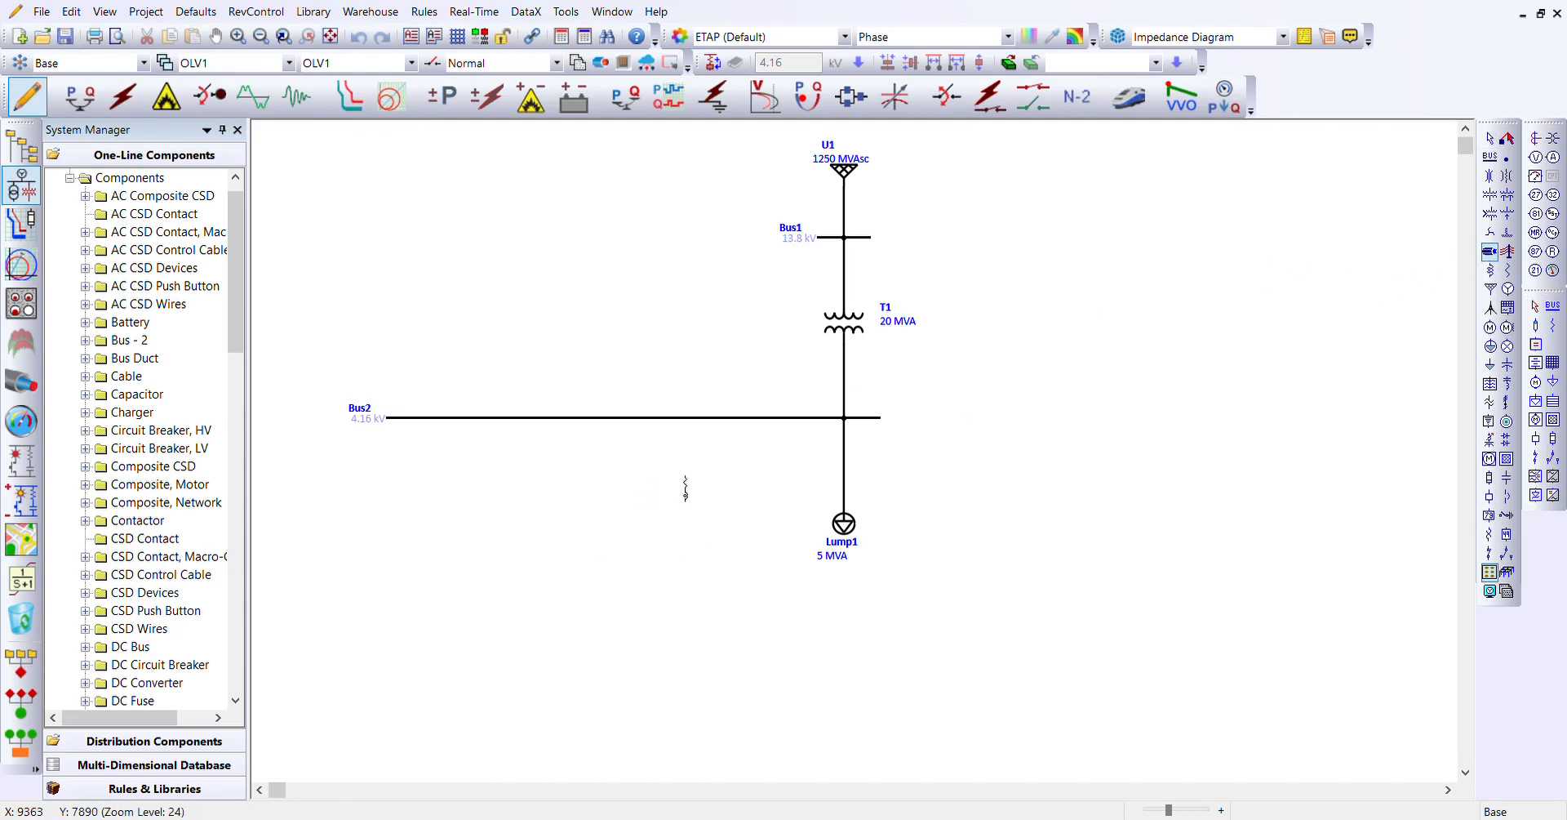
left_click(680, 472)
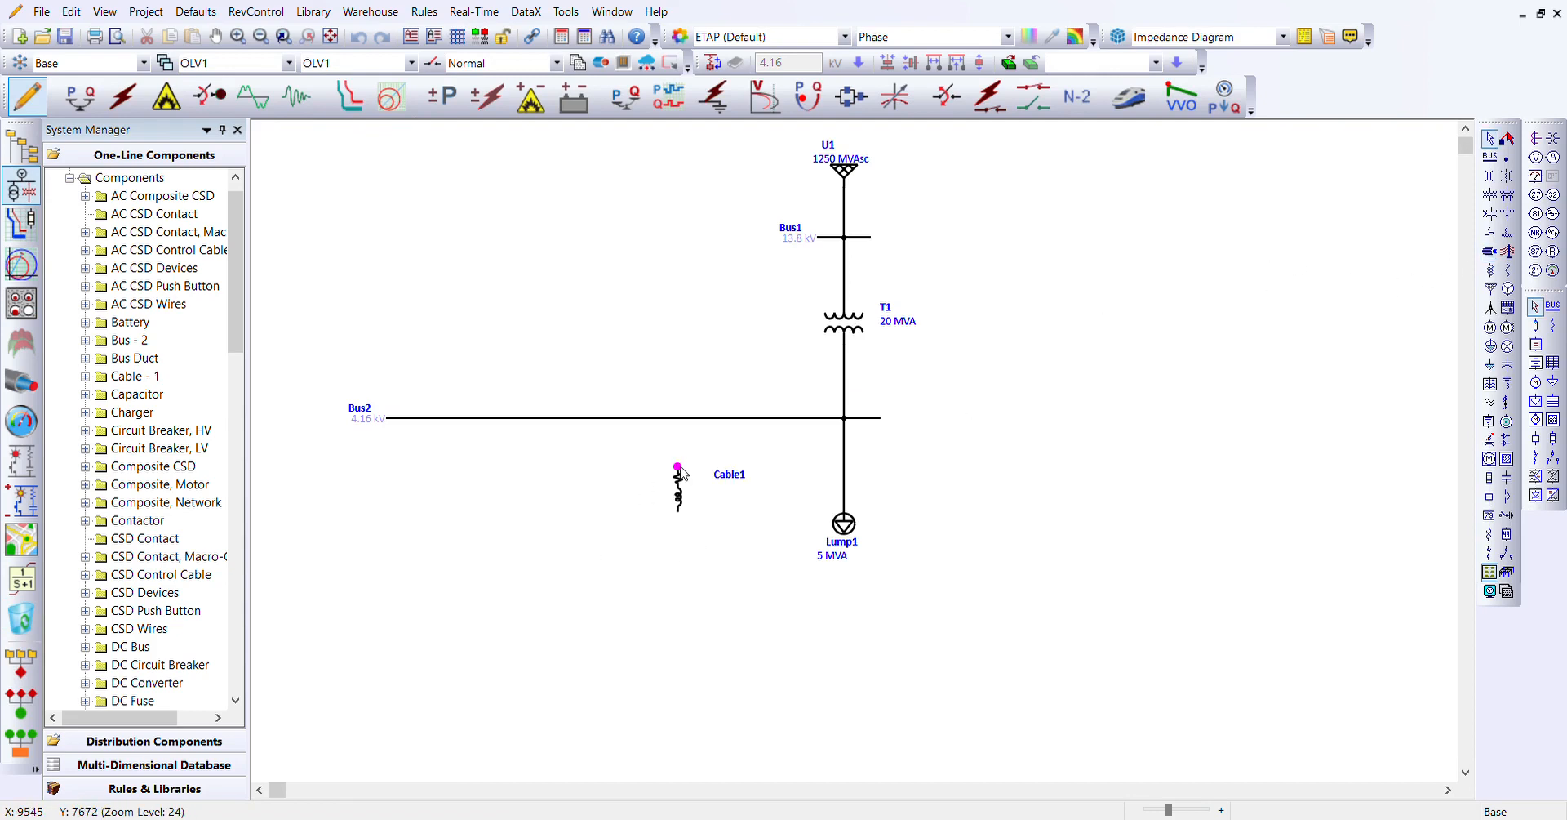
left_click_drag(678, 467, 677, 422)
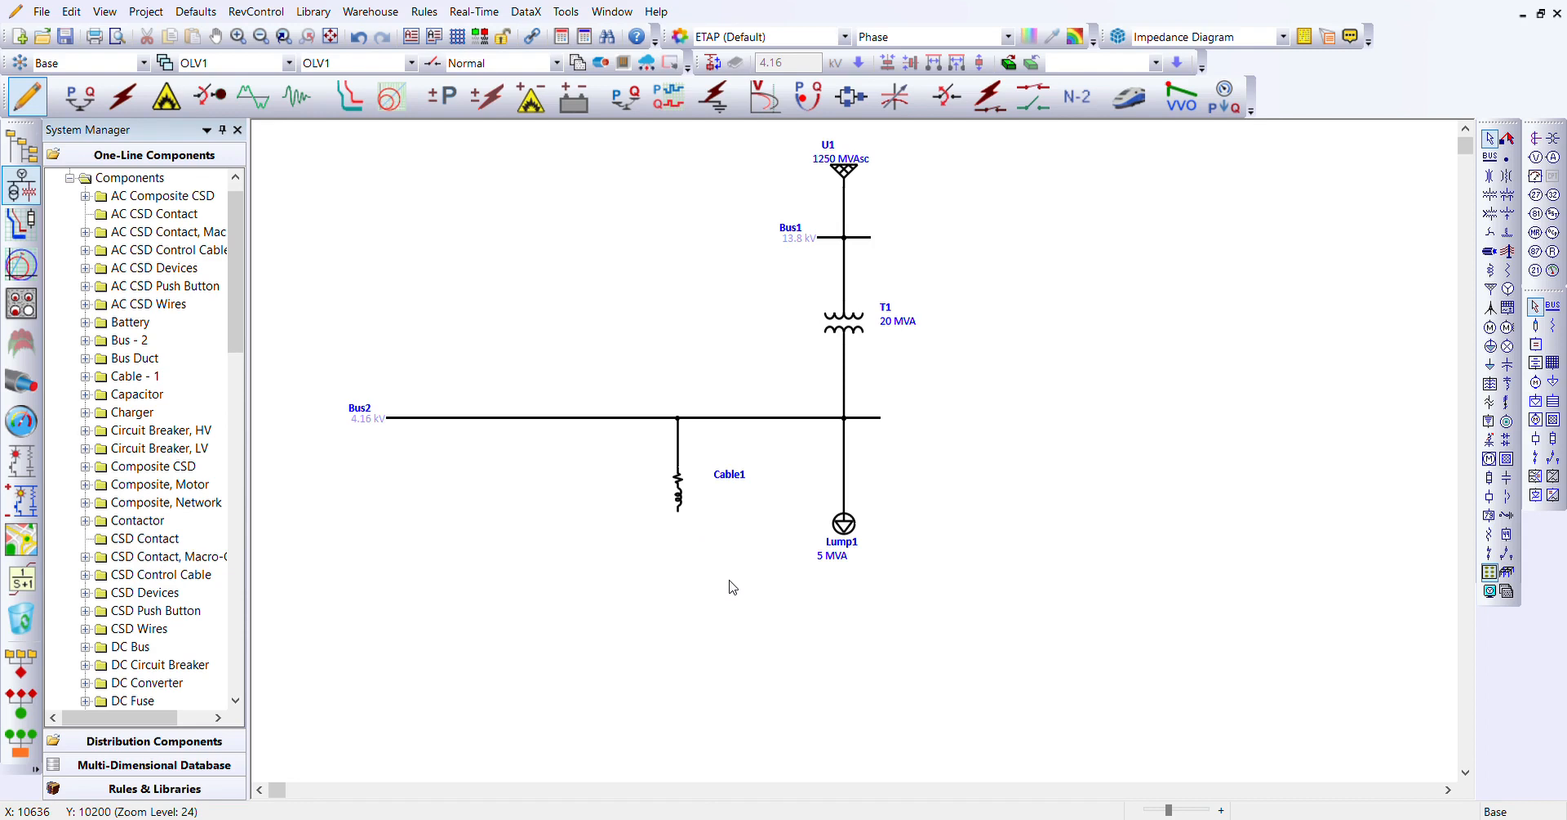
Turn Auto-Build back on and attach a two-winding transformer to the lower end of Cable1
left_click(1491, 197)
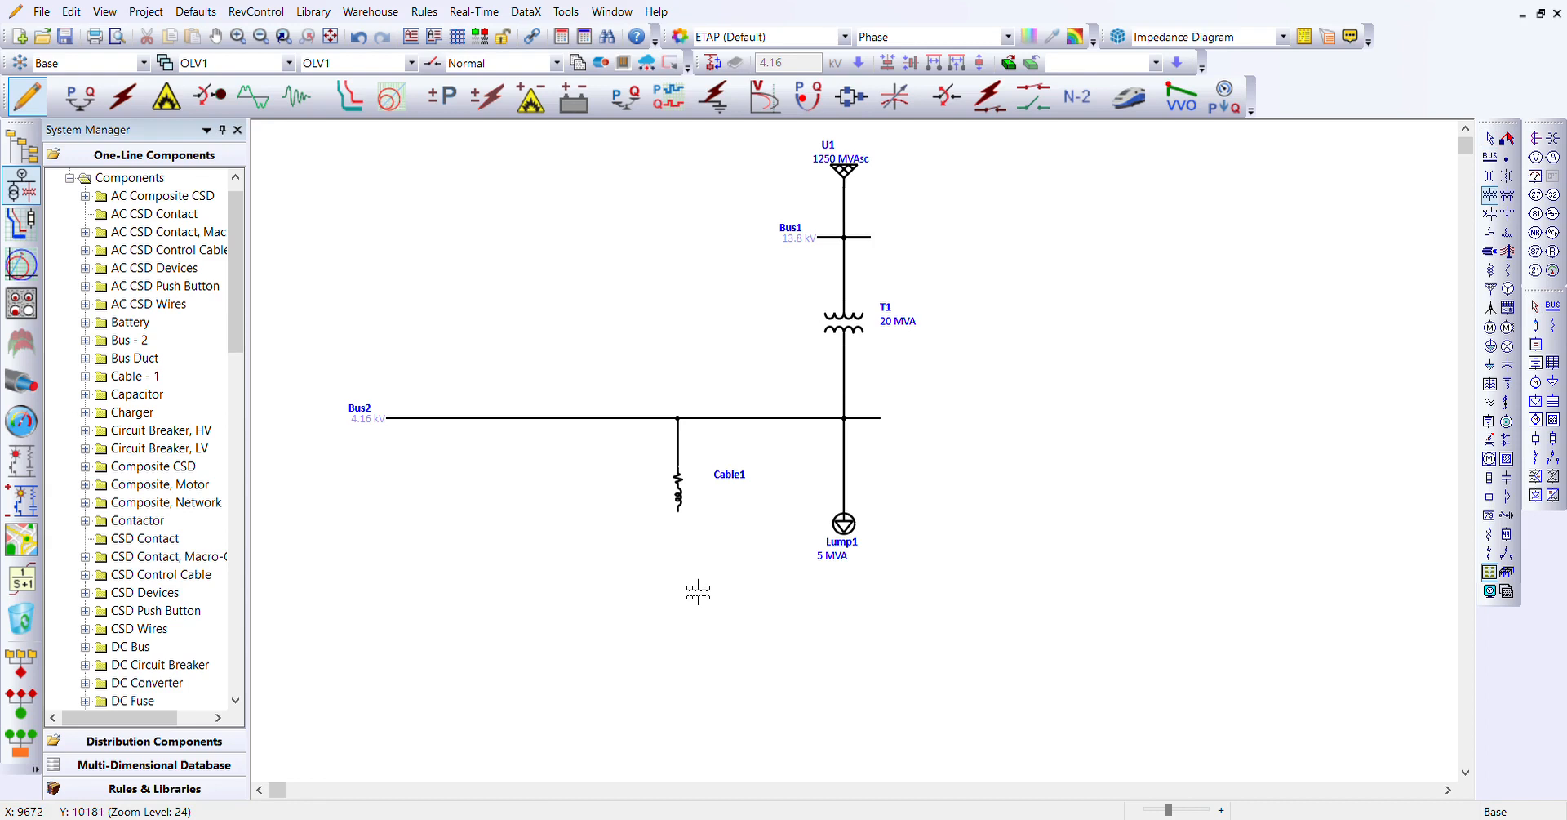
key("Escape")
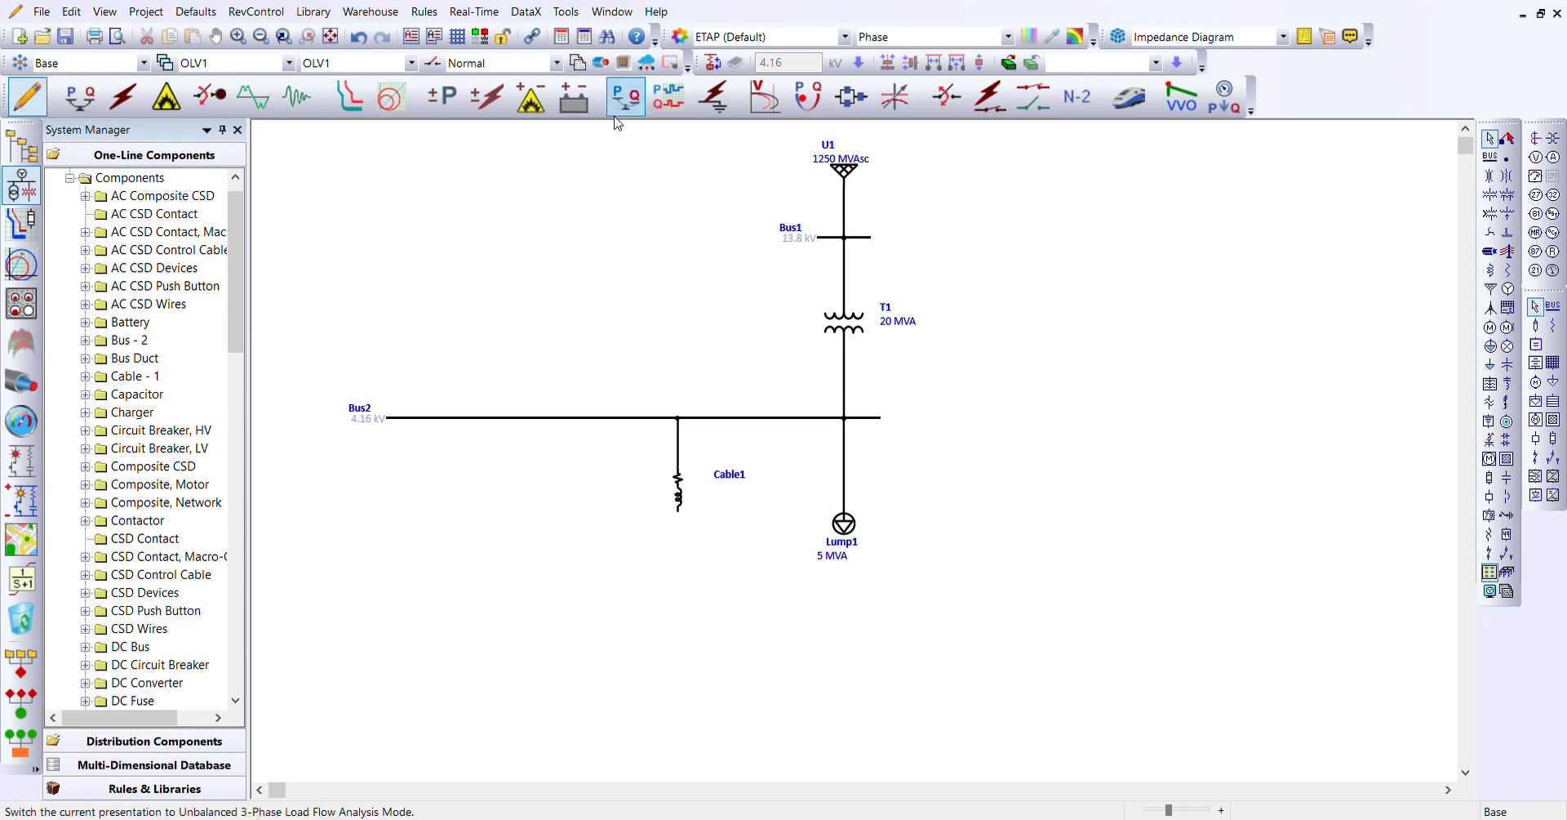
left_click(712, 63)
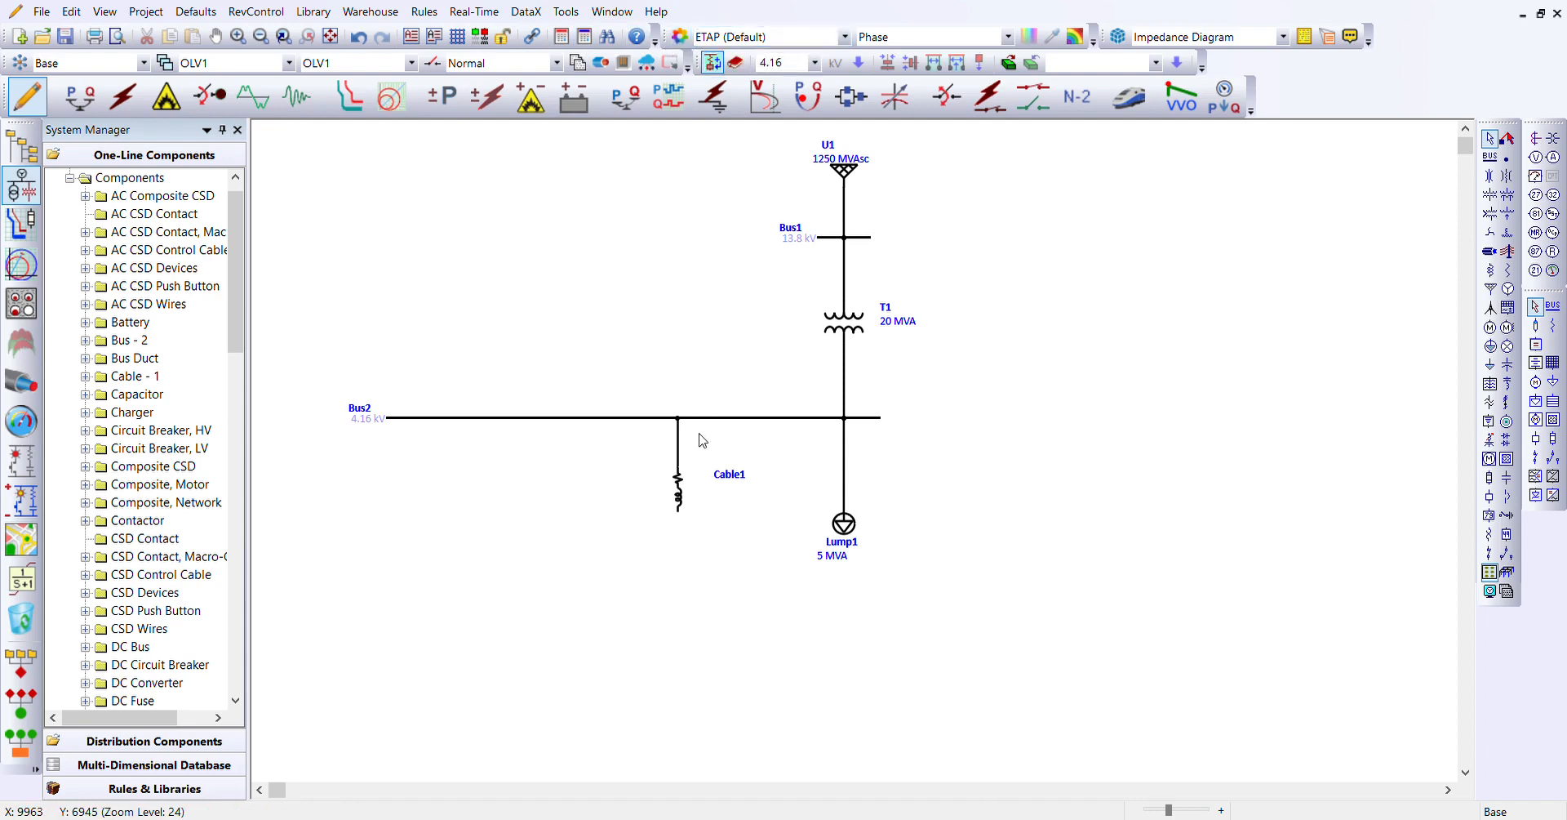
left_click(679, 487)
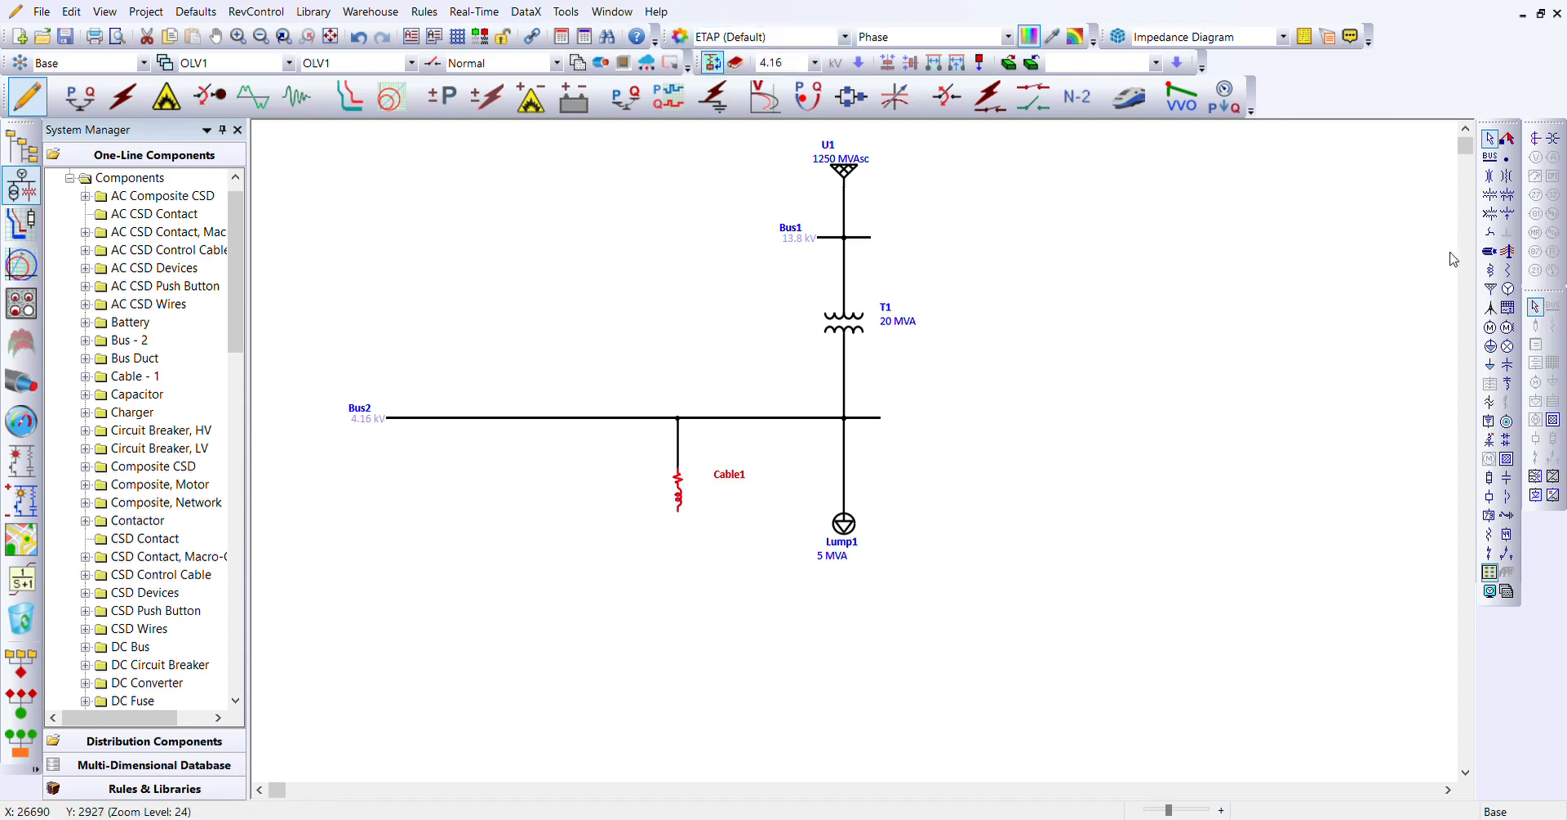
left_click(1490, 196)
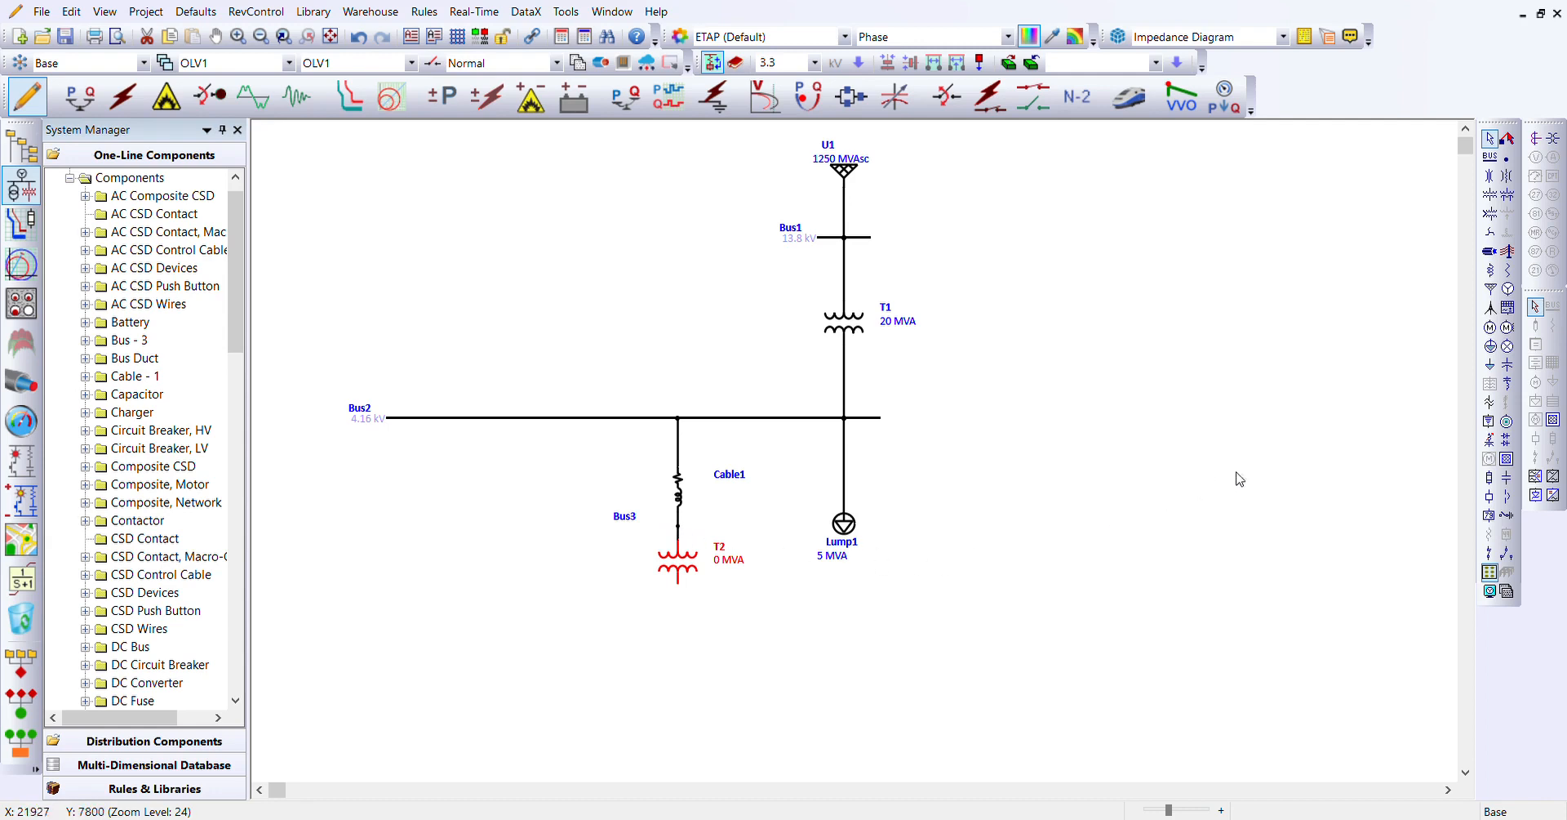
Attach a lumped load below transformer T2
left_click(1492, 357)
left_click(678, 636)
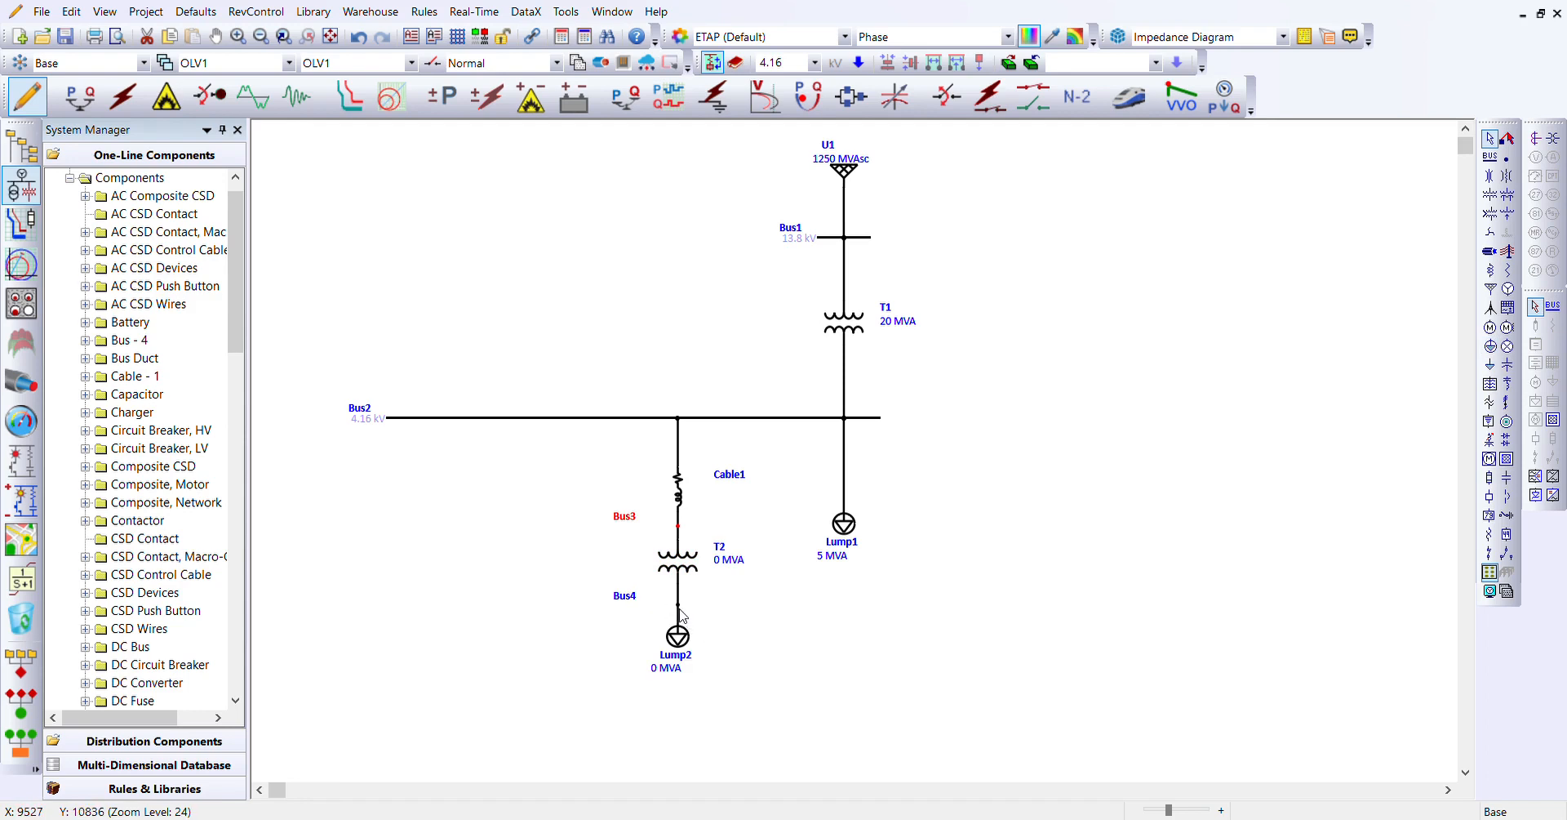
left_click(769, 620)
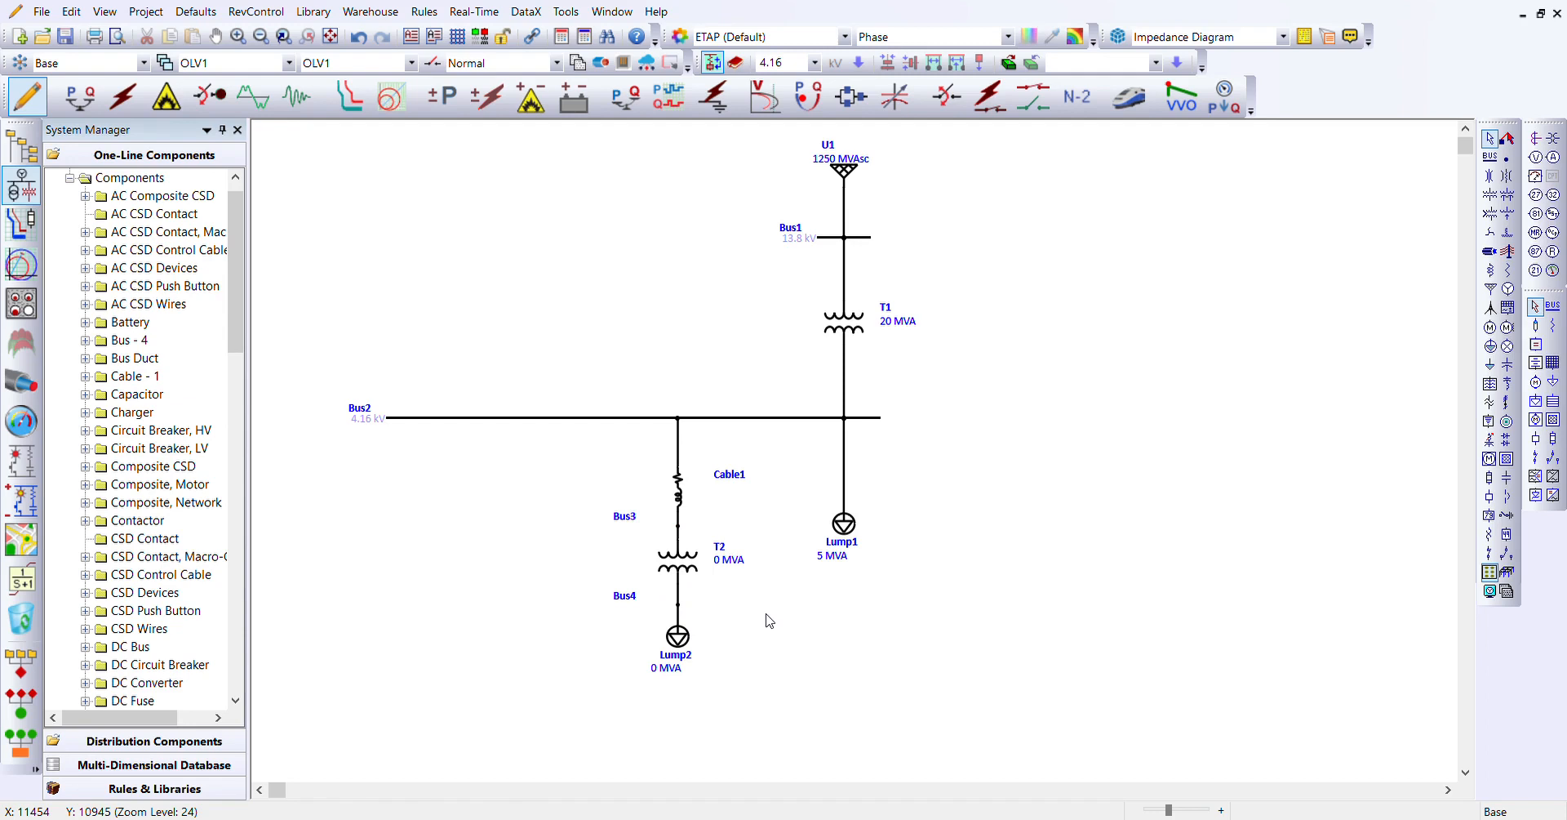
Shorten Bus2 from its left end, keeping it beyond the Cable1 connection
left_click(400, 420)
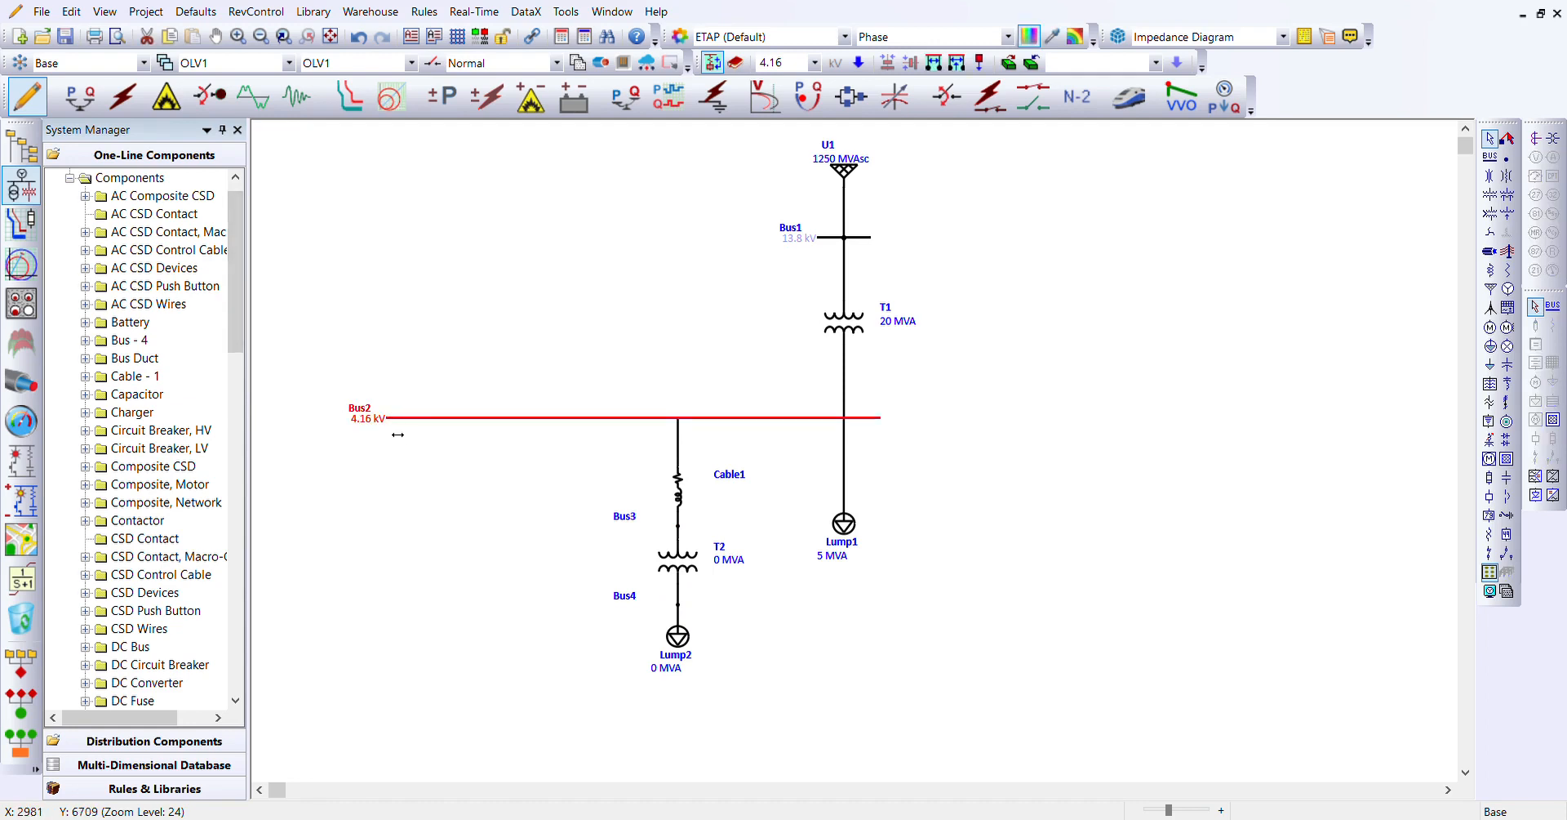
left_click_drag(398, 434, 517, 444)
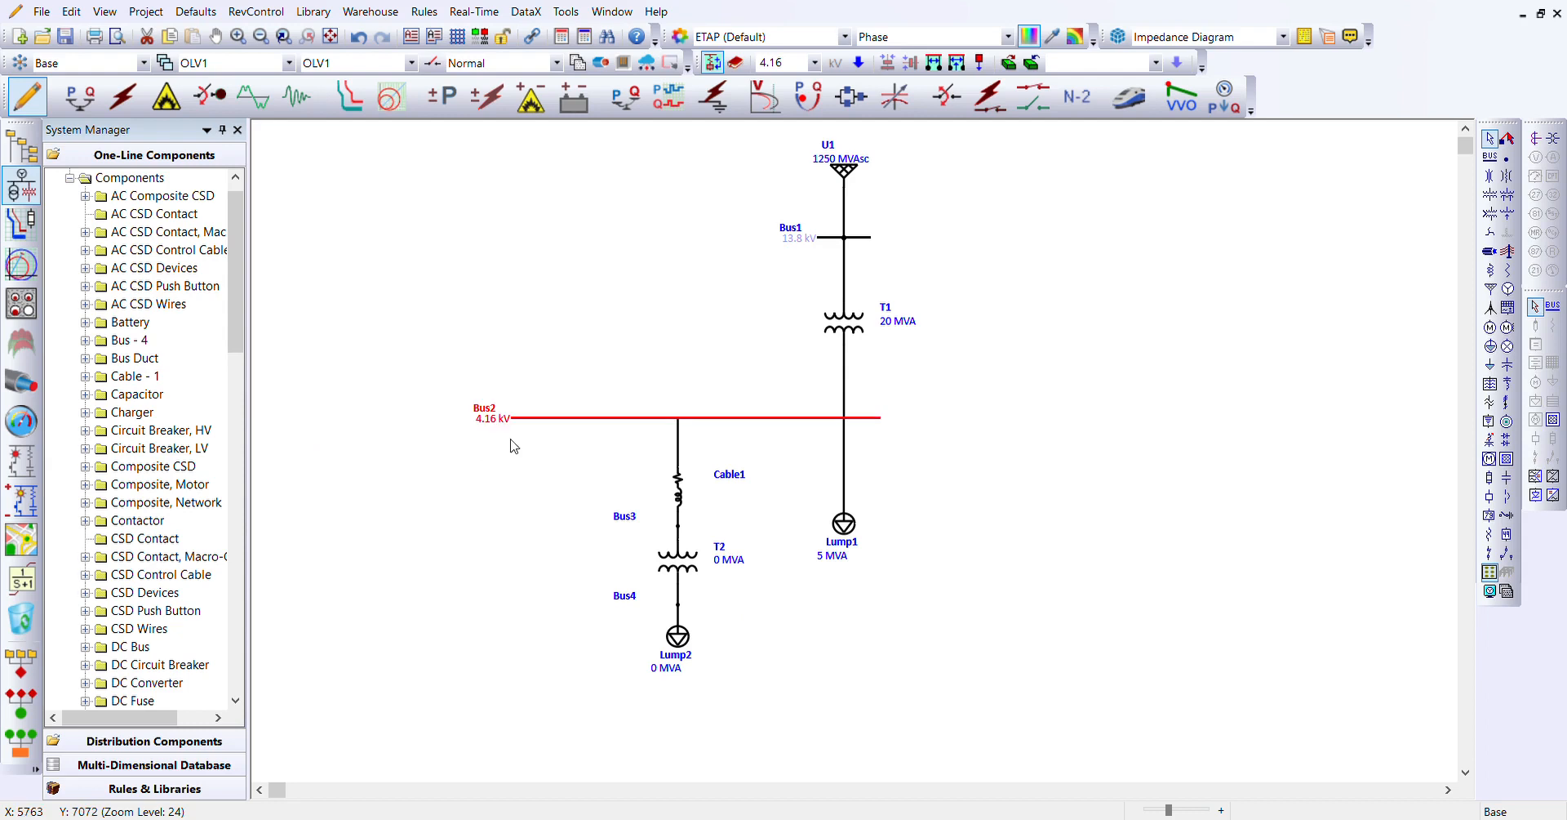
left_click(624, 380)
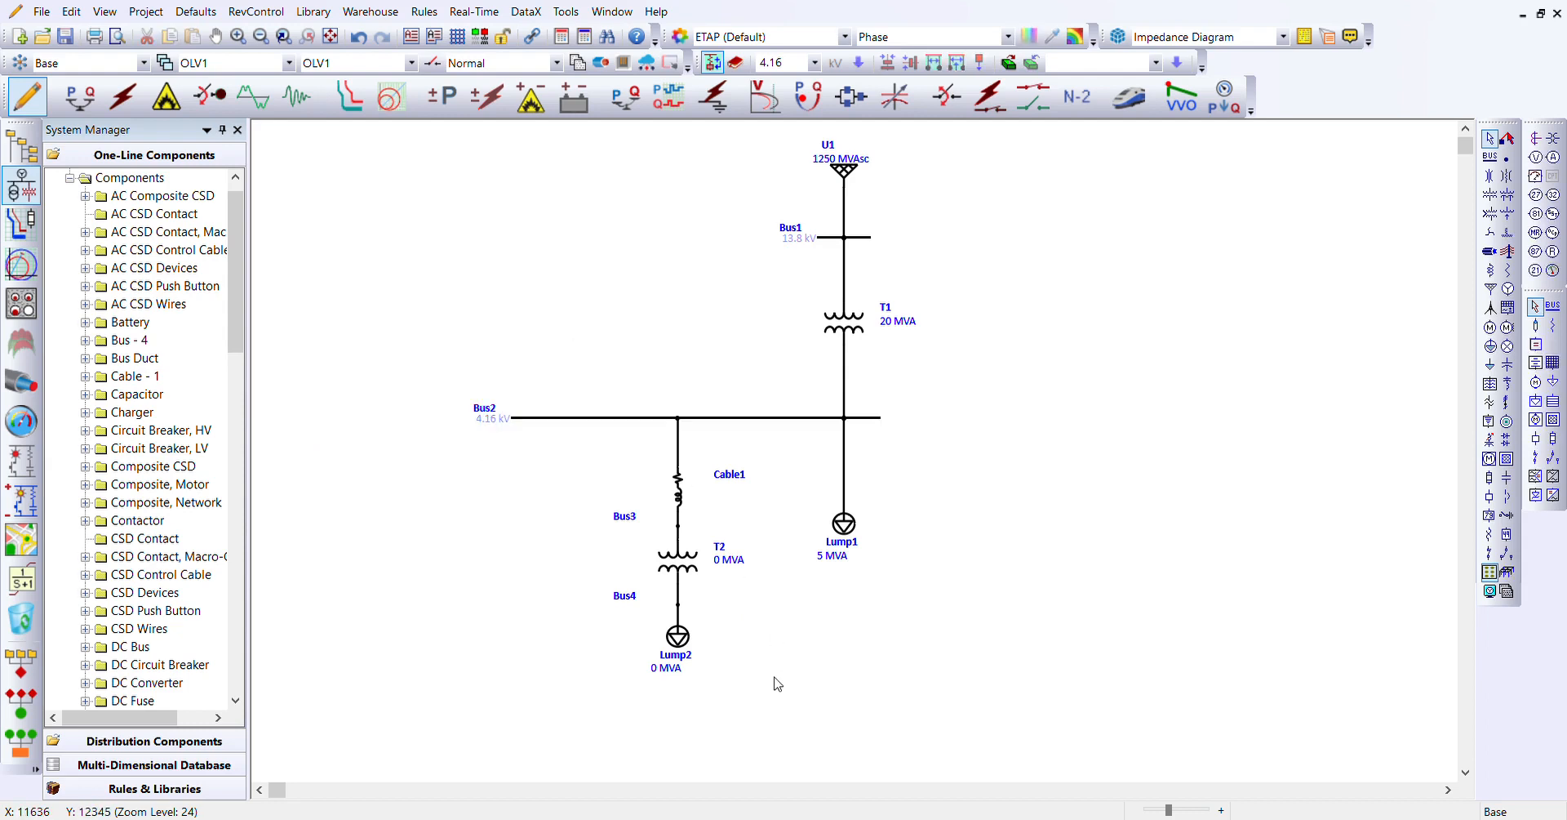
Select Cable1 below Bus2 and open the project-level settings
left_click(681, 497)
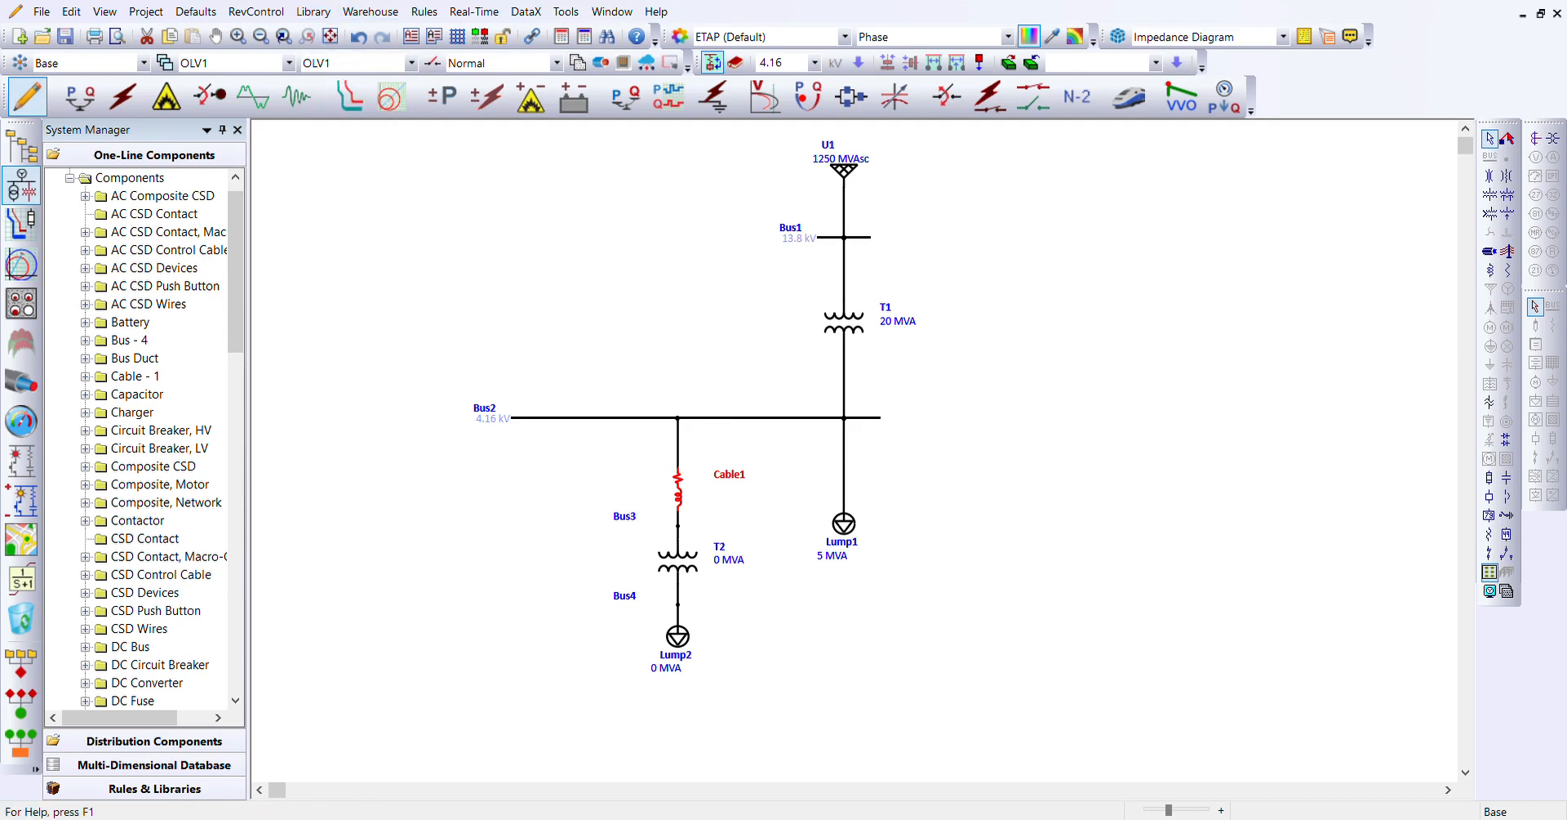
left_click(153, 6)
left_click(192, 47)
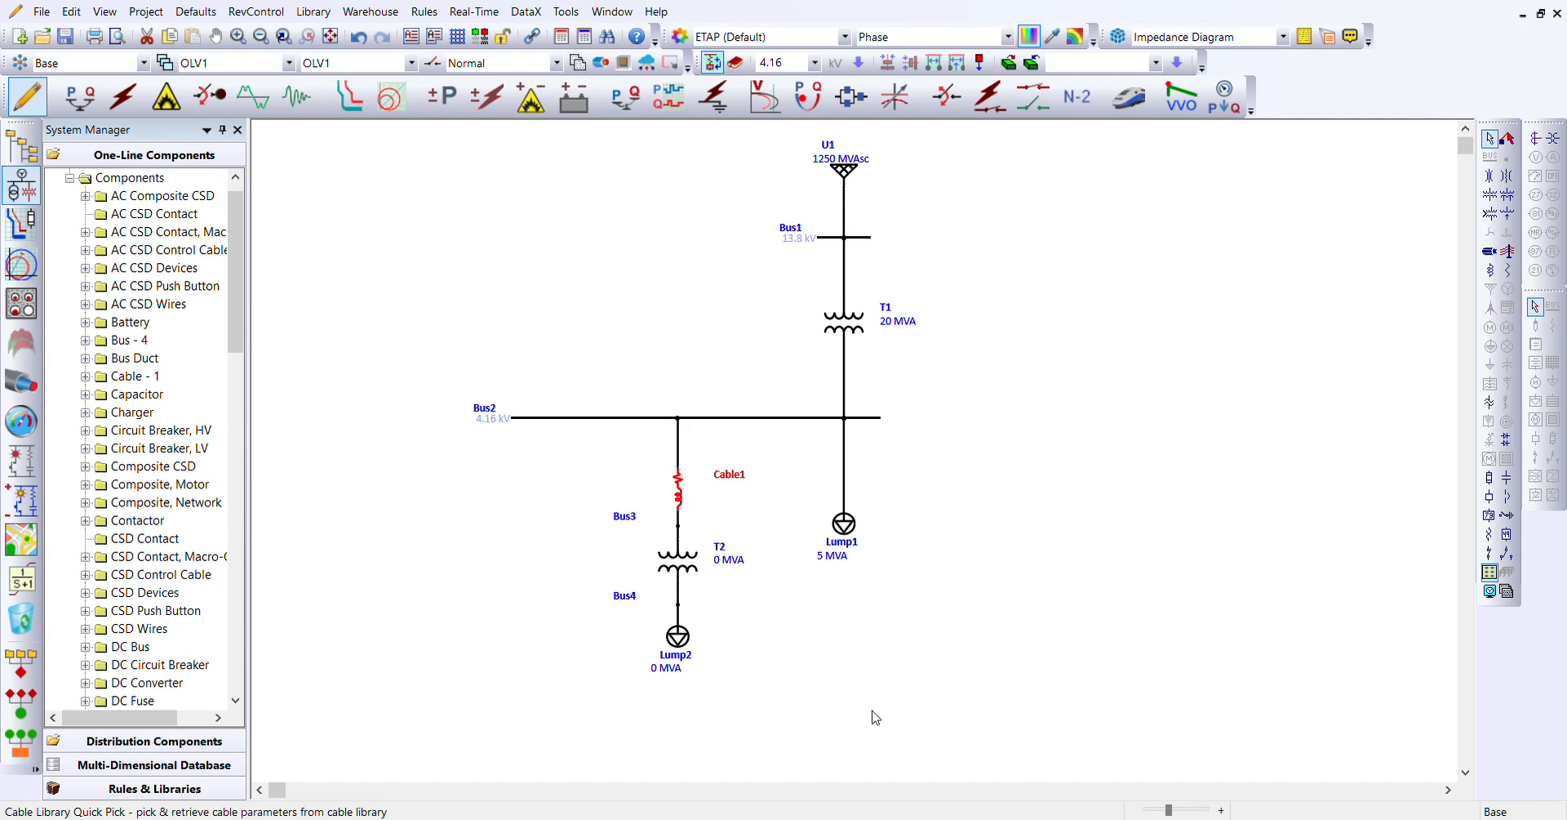
Check Bus3 and set the rating of transformer T2 below Cable1 to 1 MVA
left_click(984, 755)
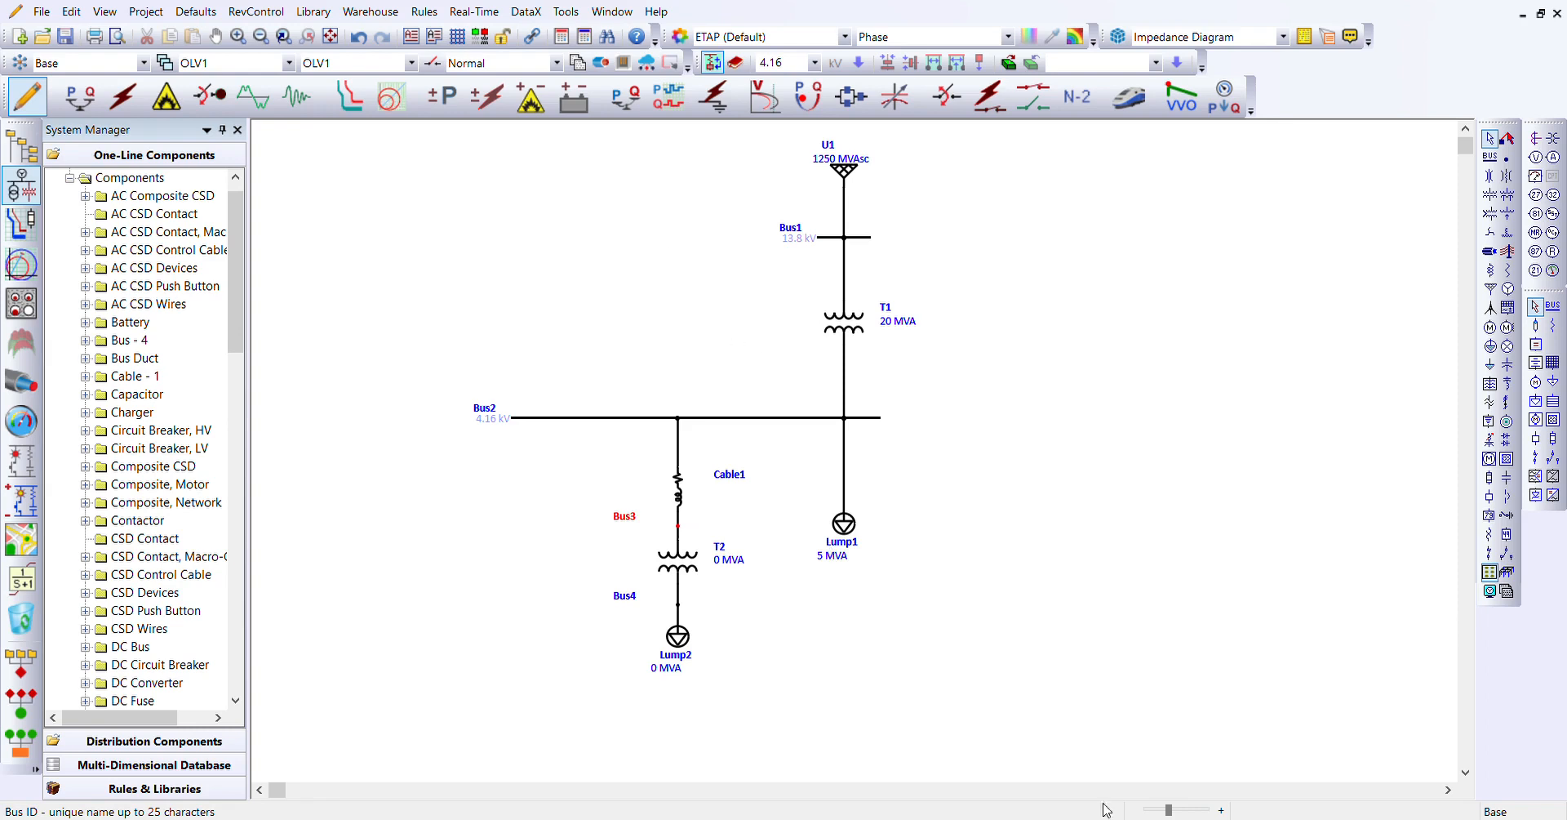
left_click(964, 725)
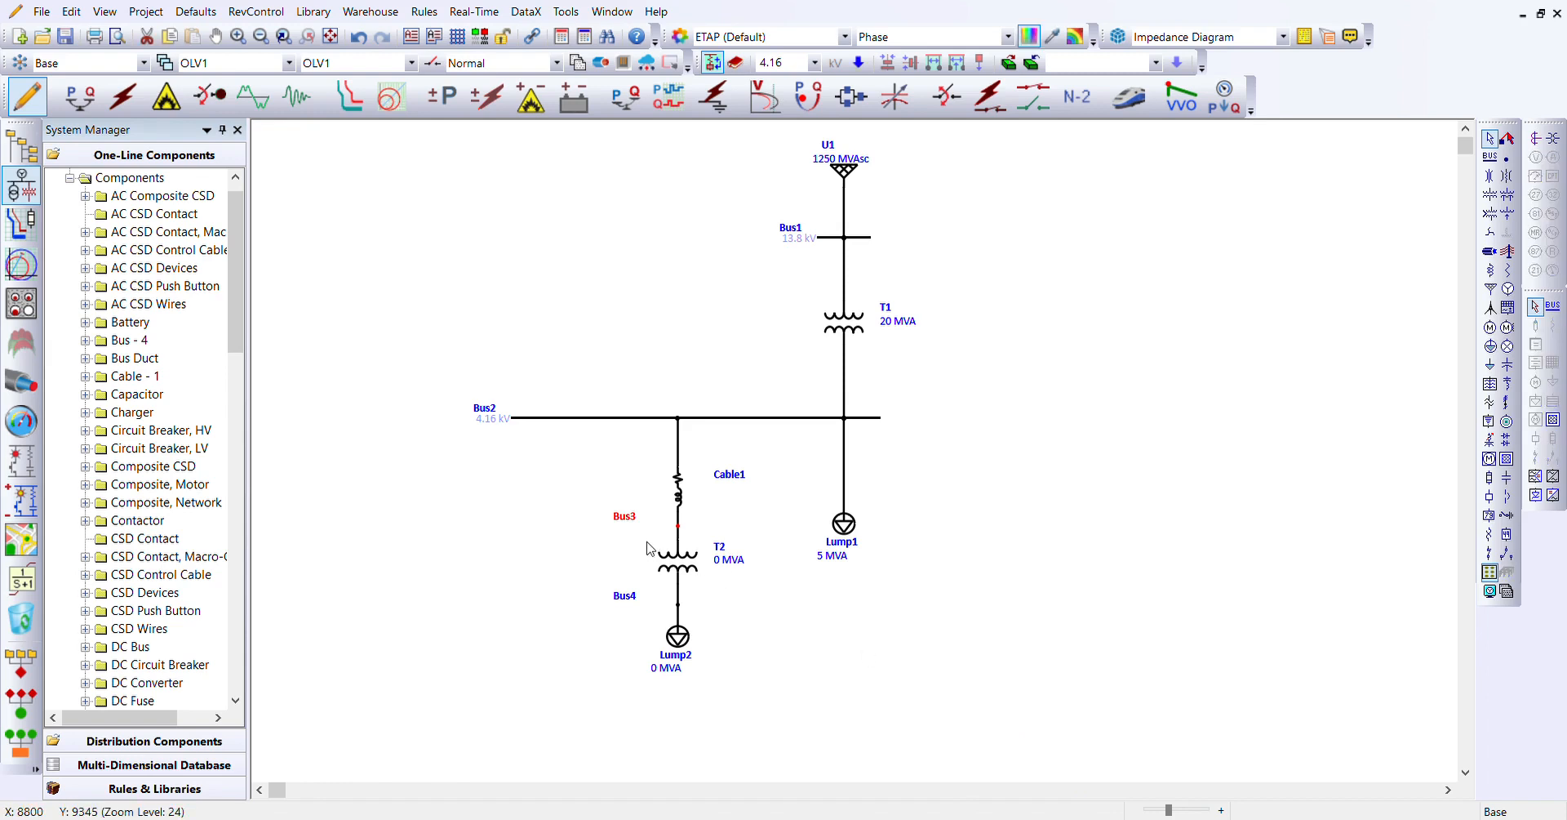
left_click(681, 605)
left_click(679, 560)
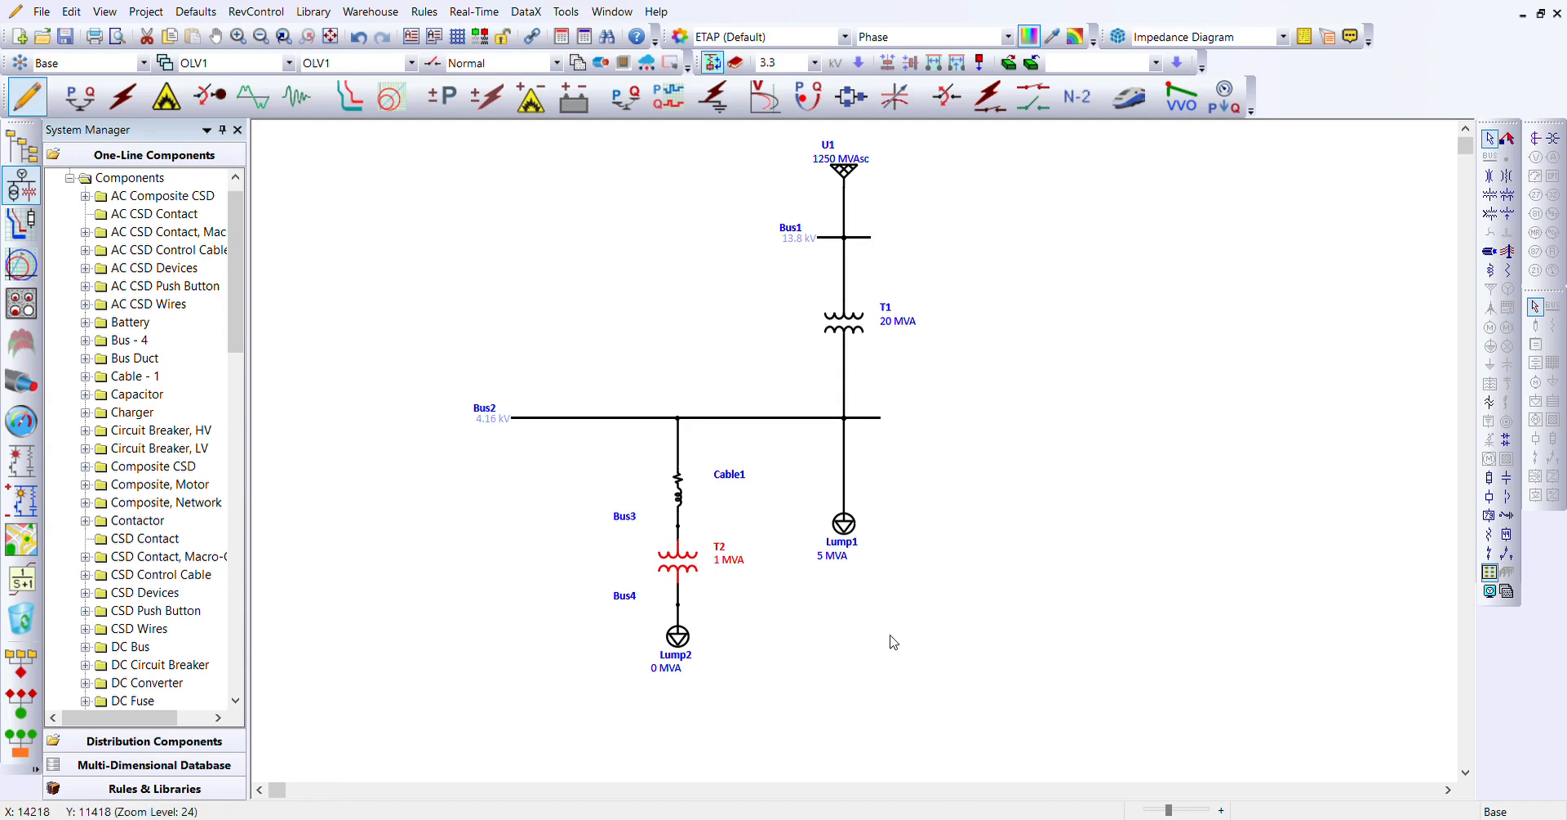
Set Bus4's nominal voltage to 0.48 kV and the rating of lumped load Lump2 to 1 MVA
left_click(678, 605)
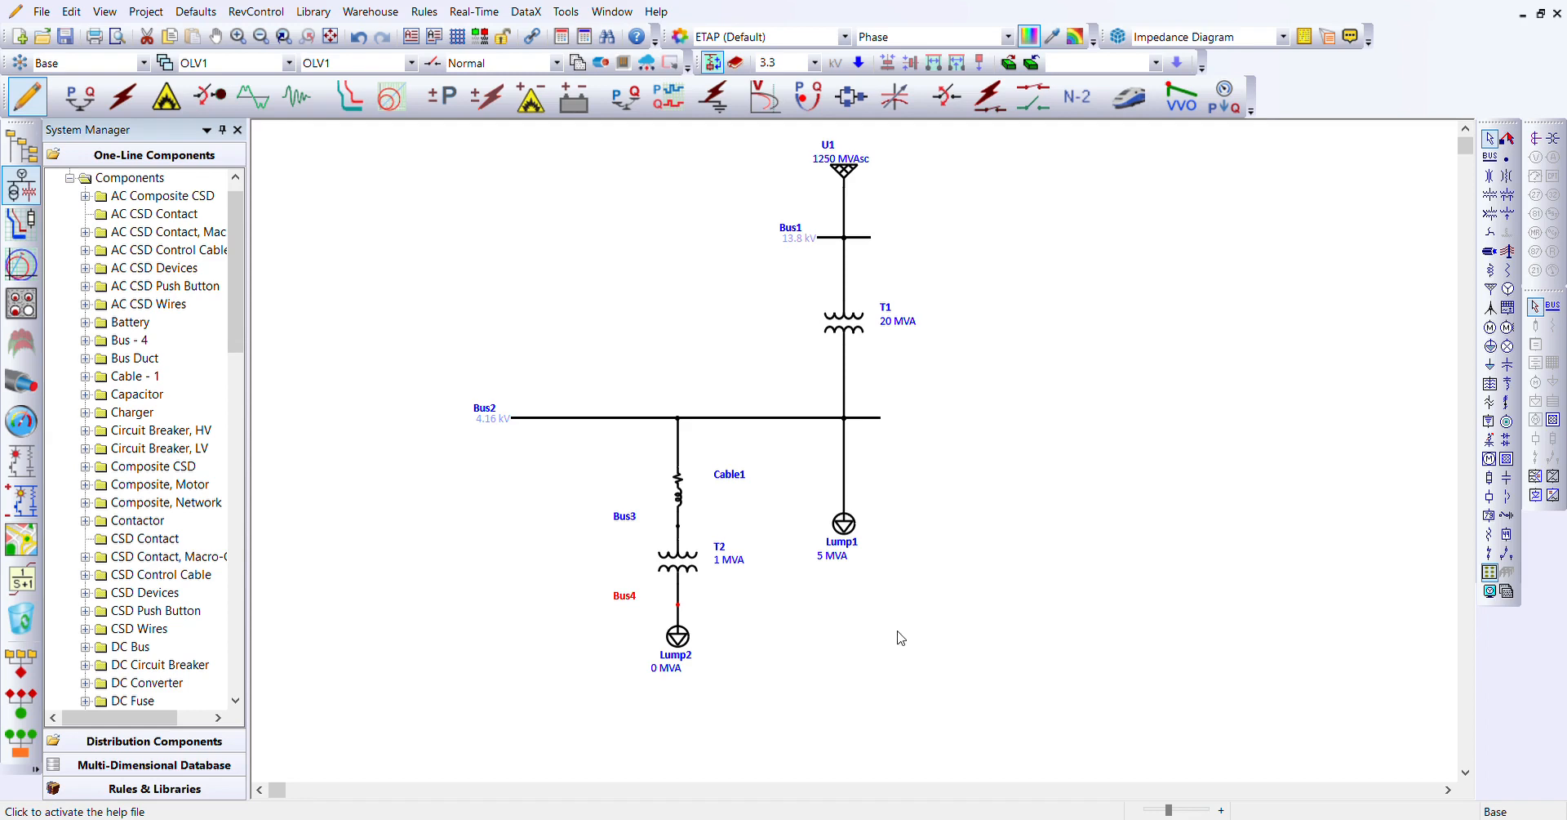
left_click(965, 734)
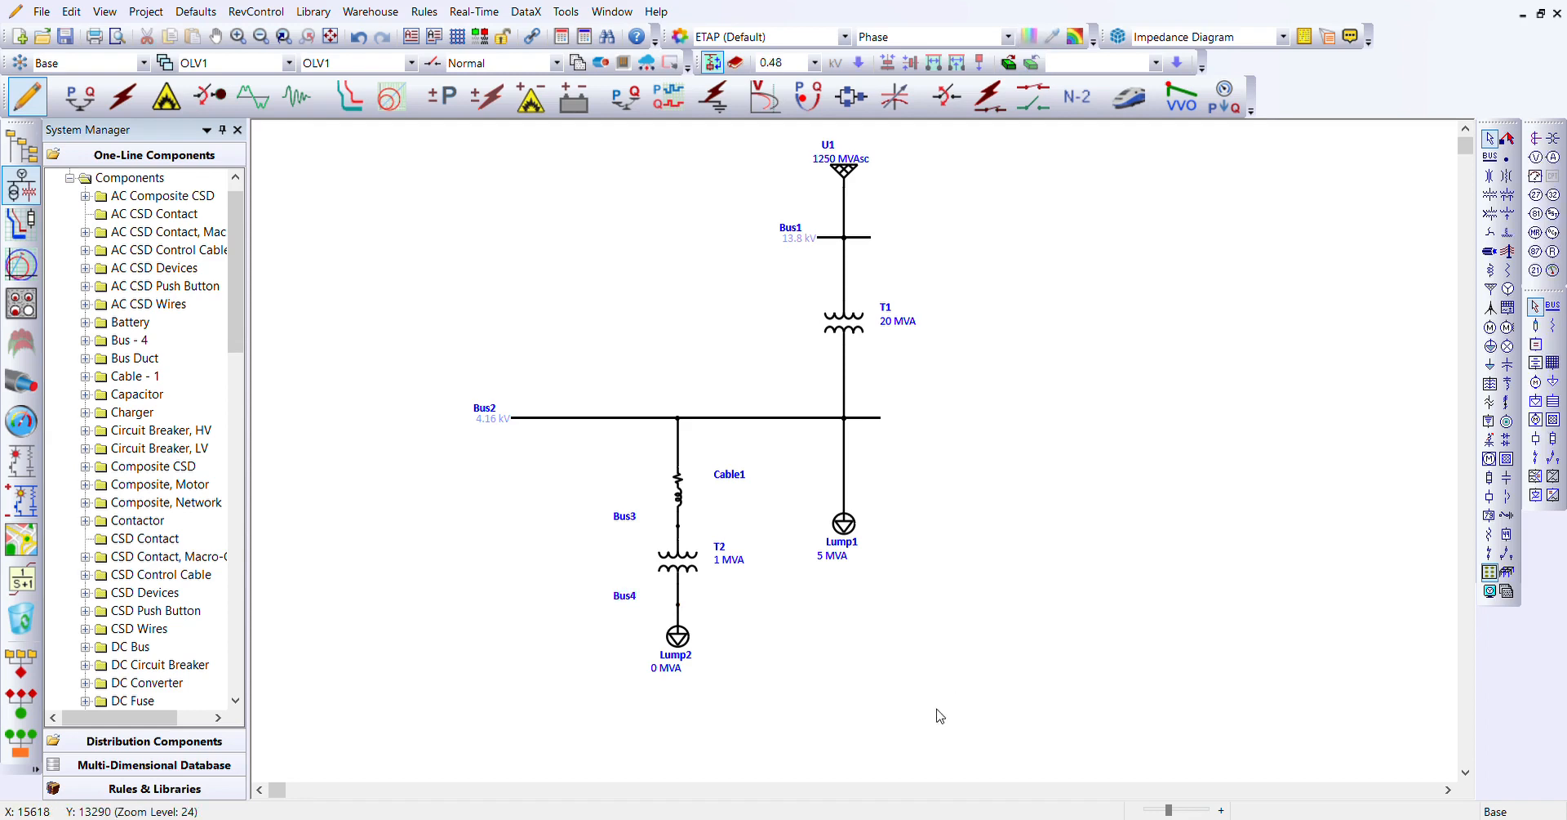
left_click(690, 574)
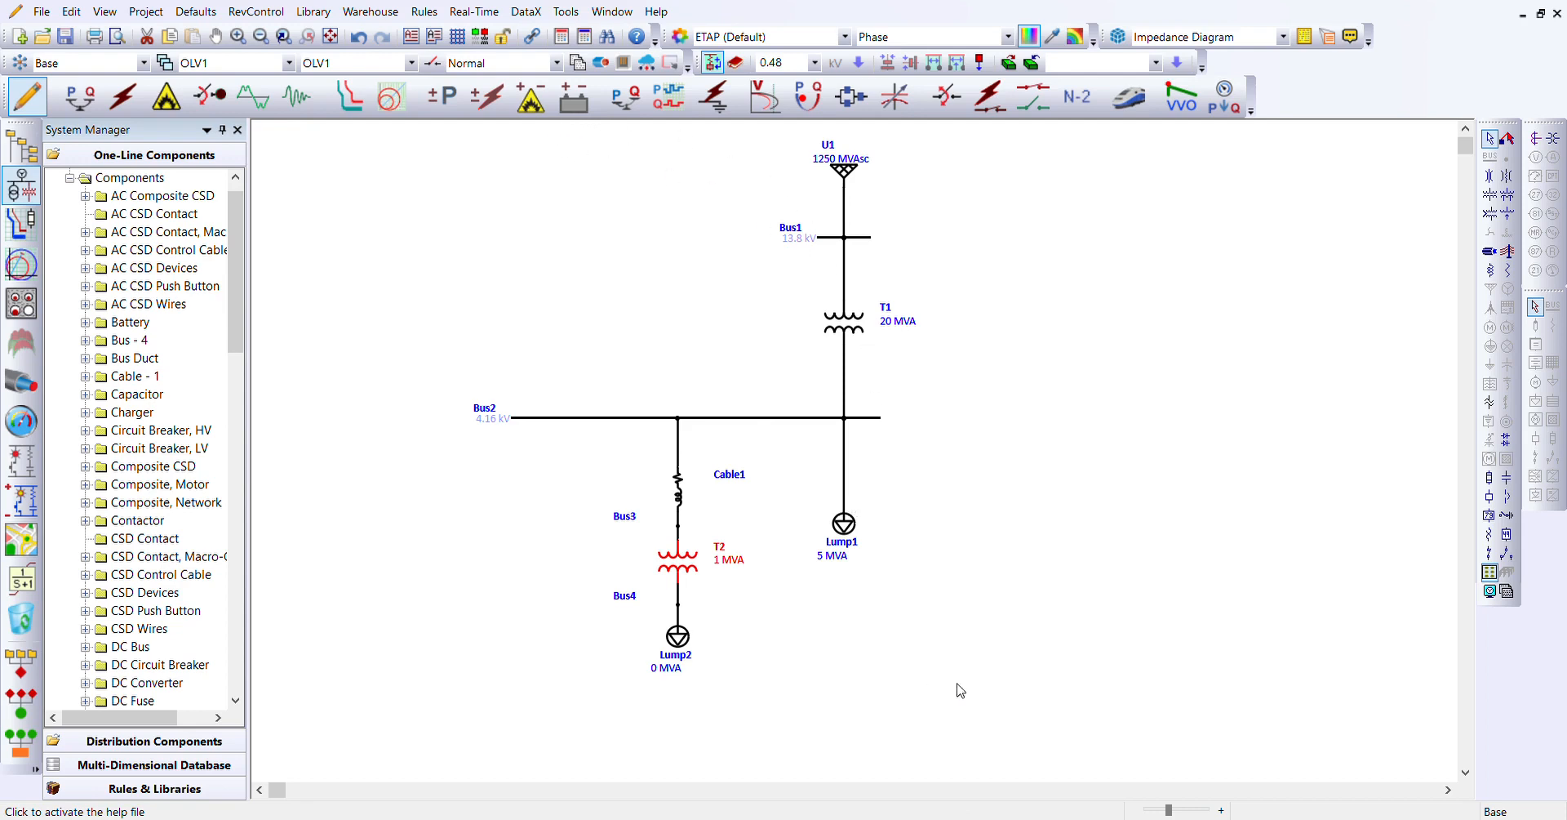
left_click(682, 641)
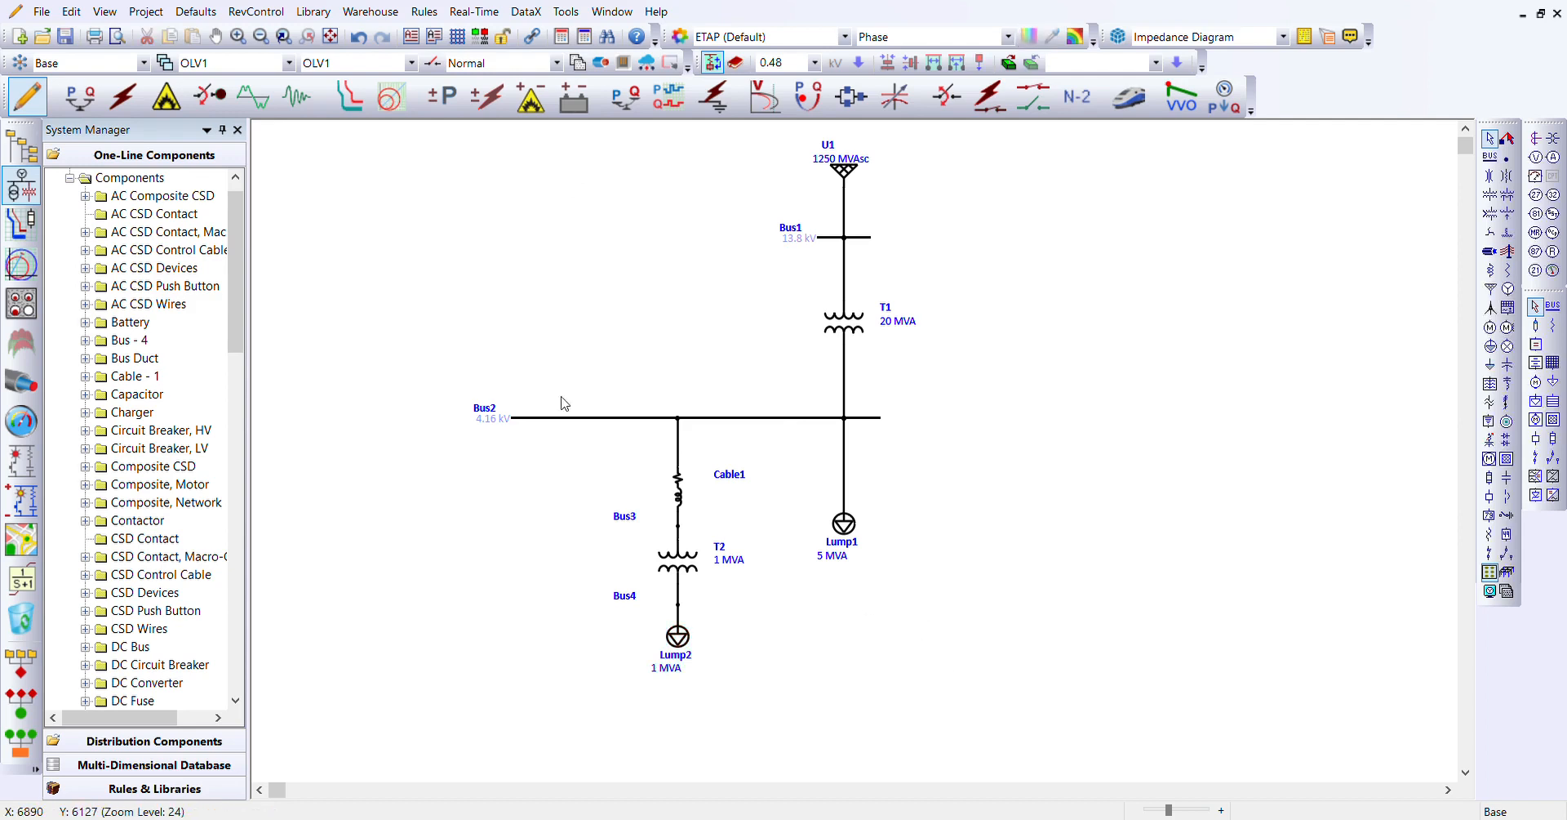
Run a load flow on the extended one-line diagram with the LF study case and review the critical alerts
left_click(71, 100)
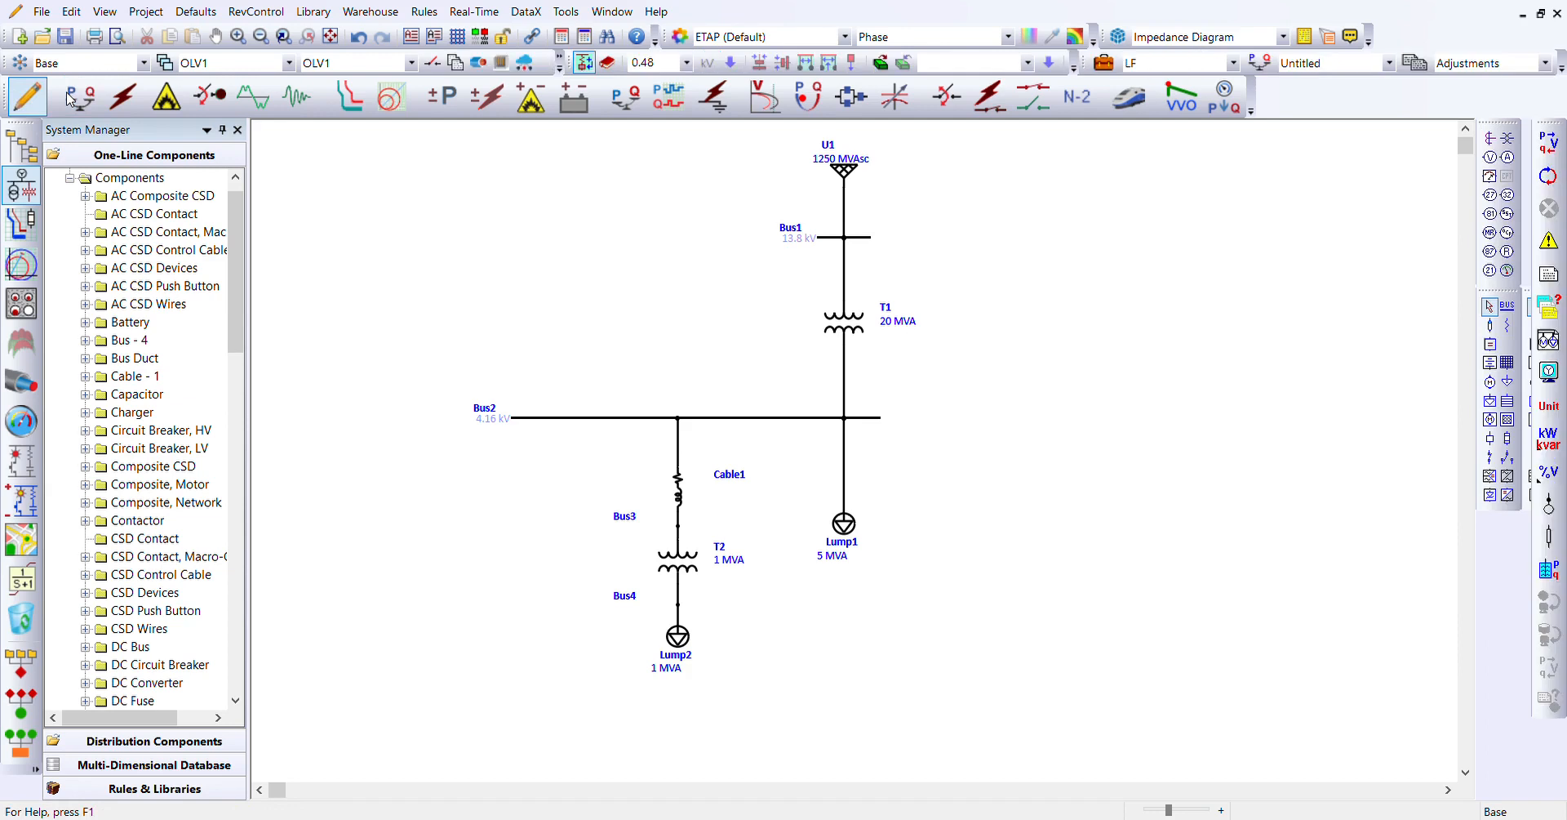
left_click(1555, 151)
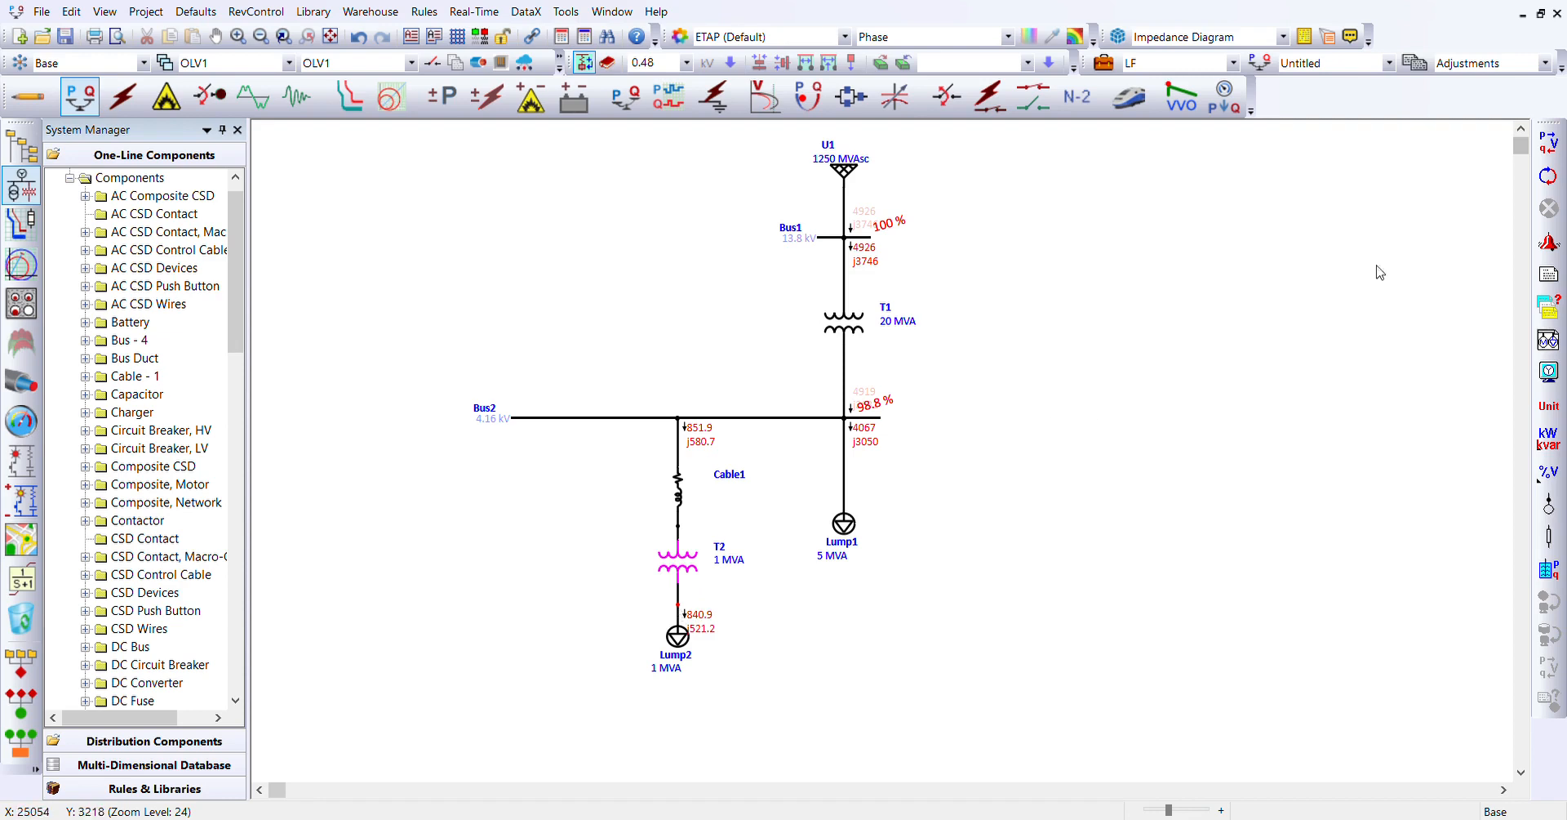
left_click(1548, 243)
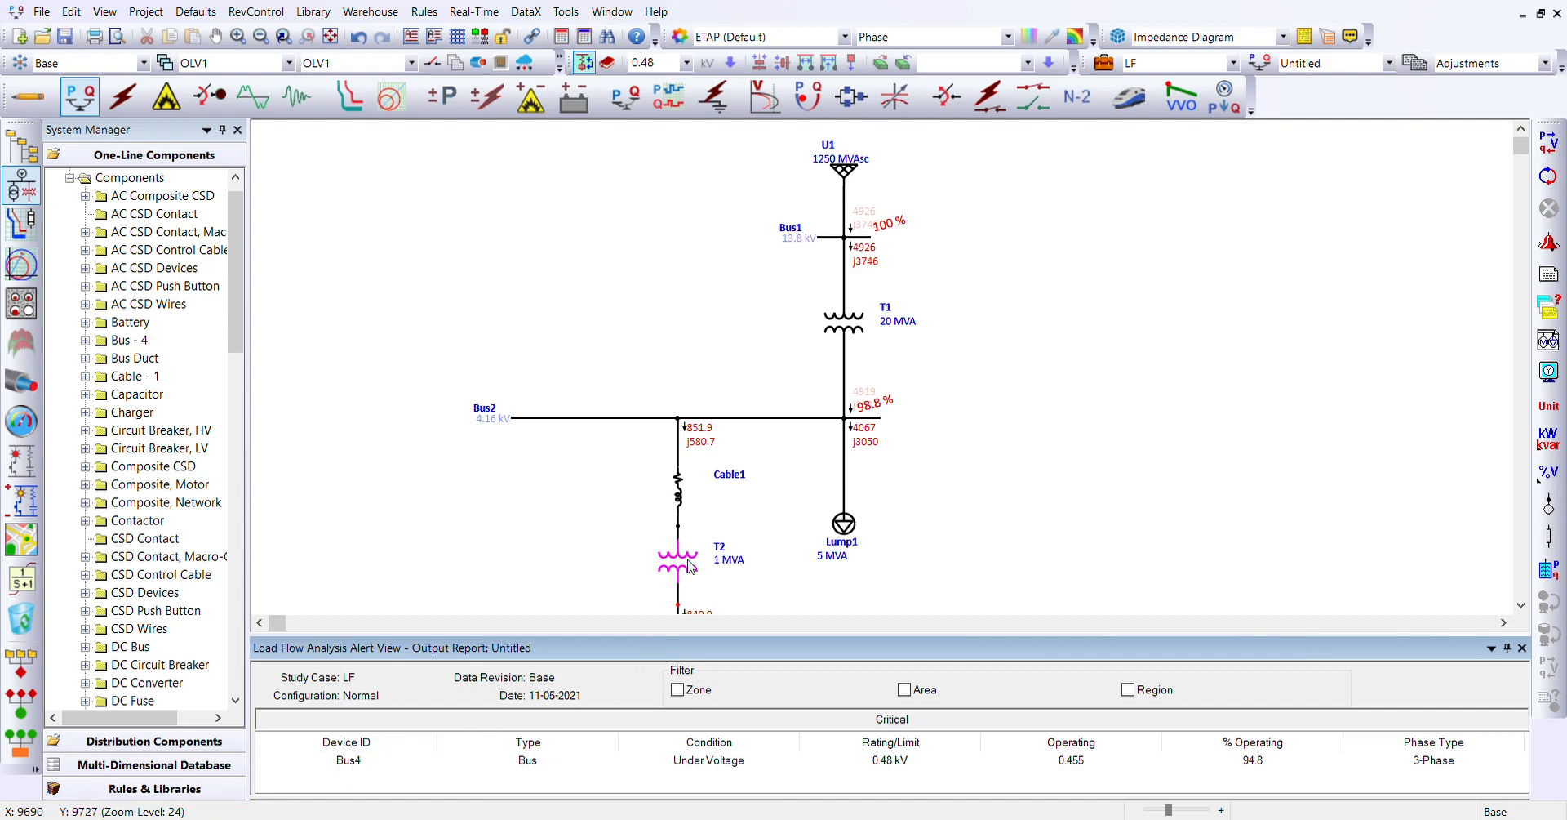
left_click(1522, 648)
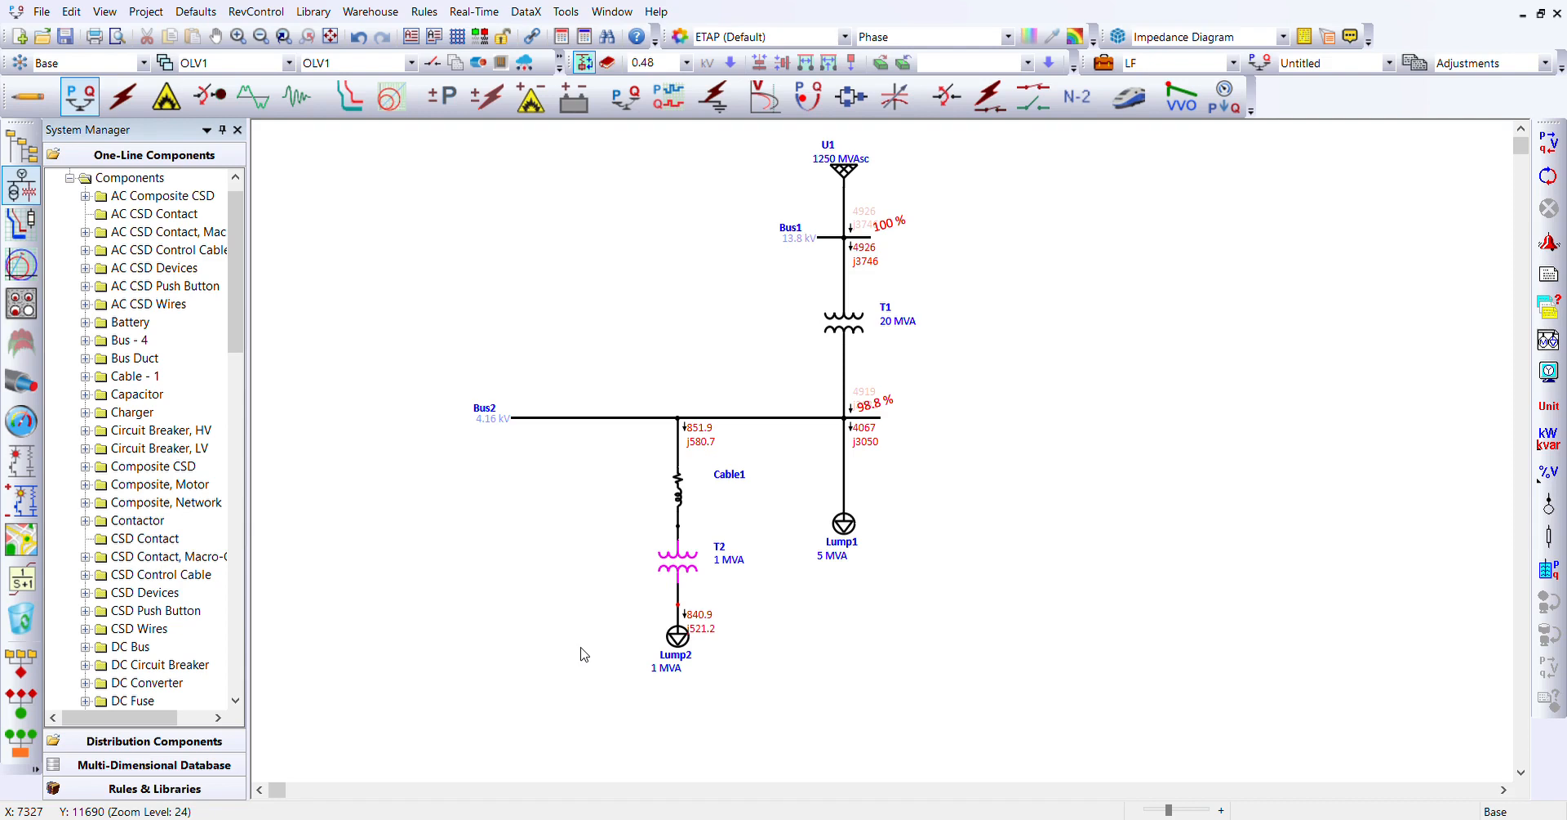
Return to edit mode and lengthen Bus2 from its right end, well past the Lump1 connection
left_click(27, 96)
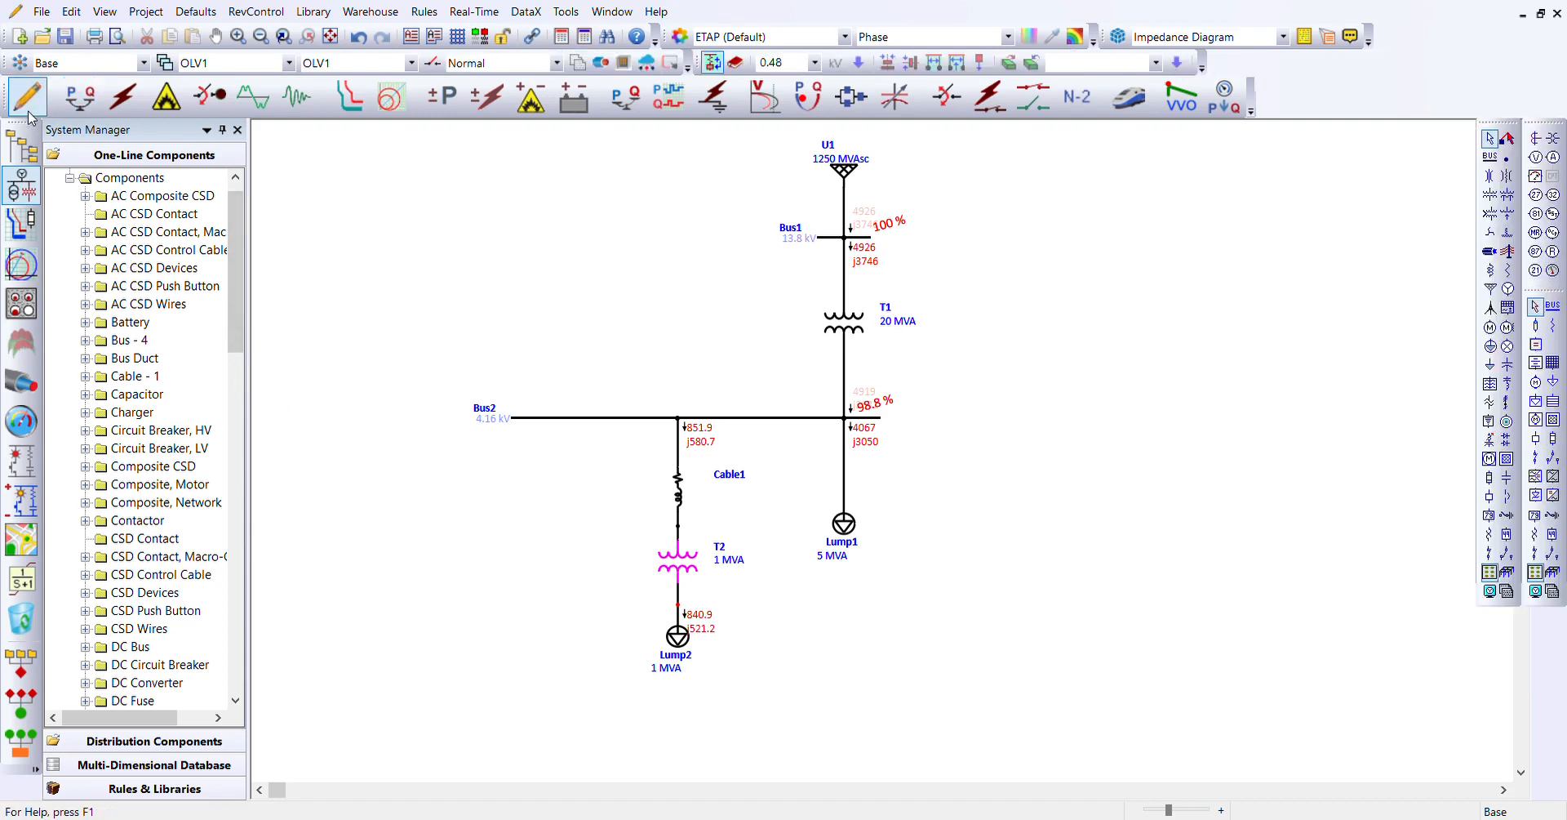
left_click(786, 419)
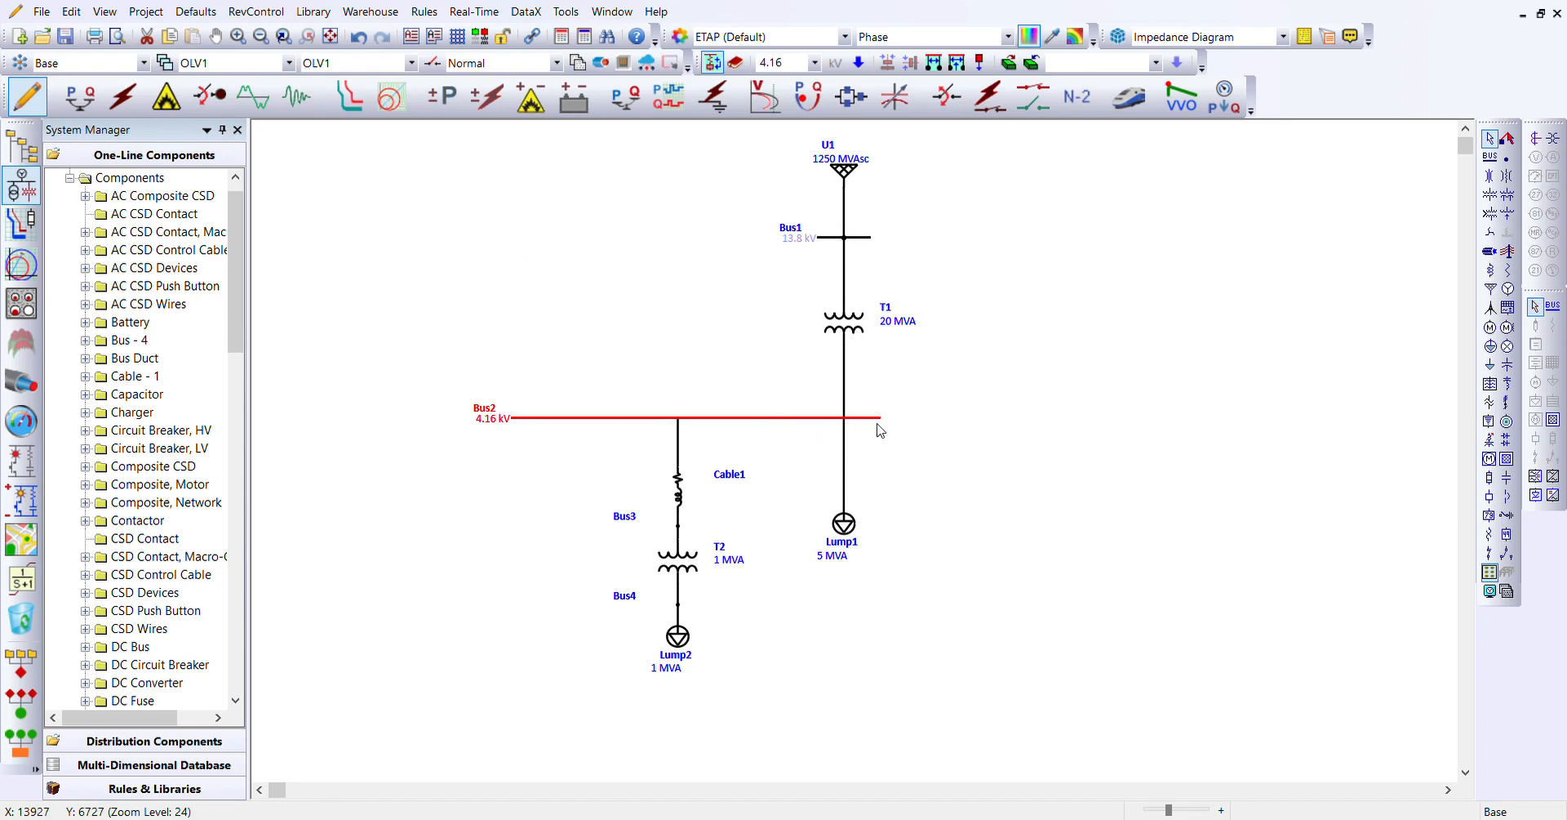
left_click_drag(896, 430, 1002, 428)
left_click(1024, 470)
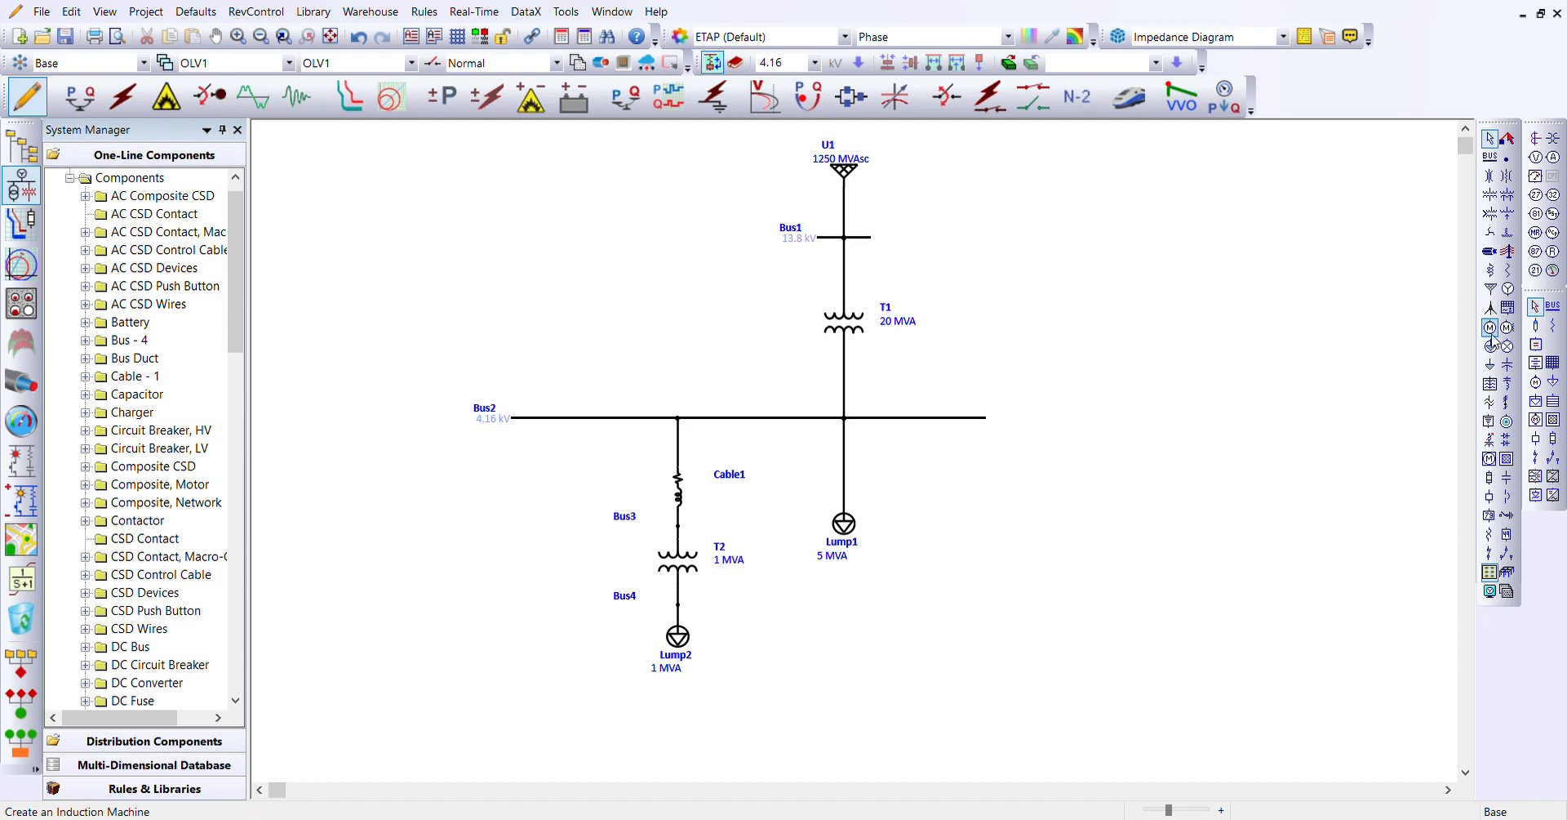
Place a generator below the extended right part of Bus2, rotate its terminal upward and connect it to the bus
left_click(1506, 294)
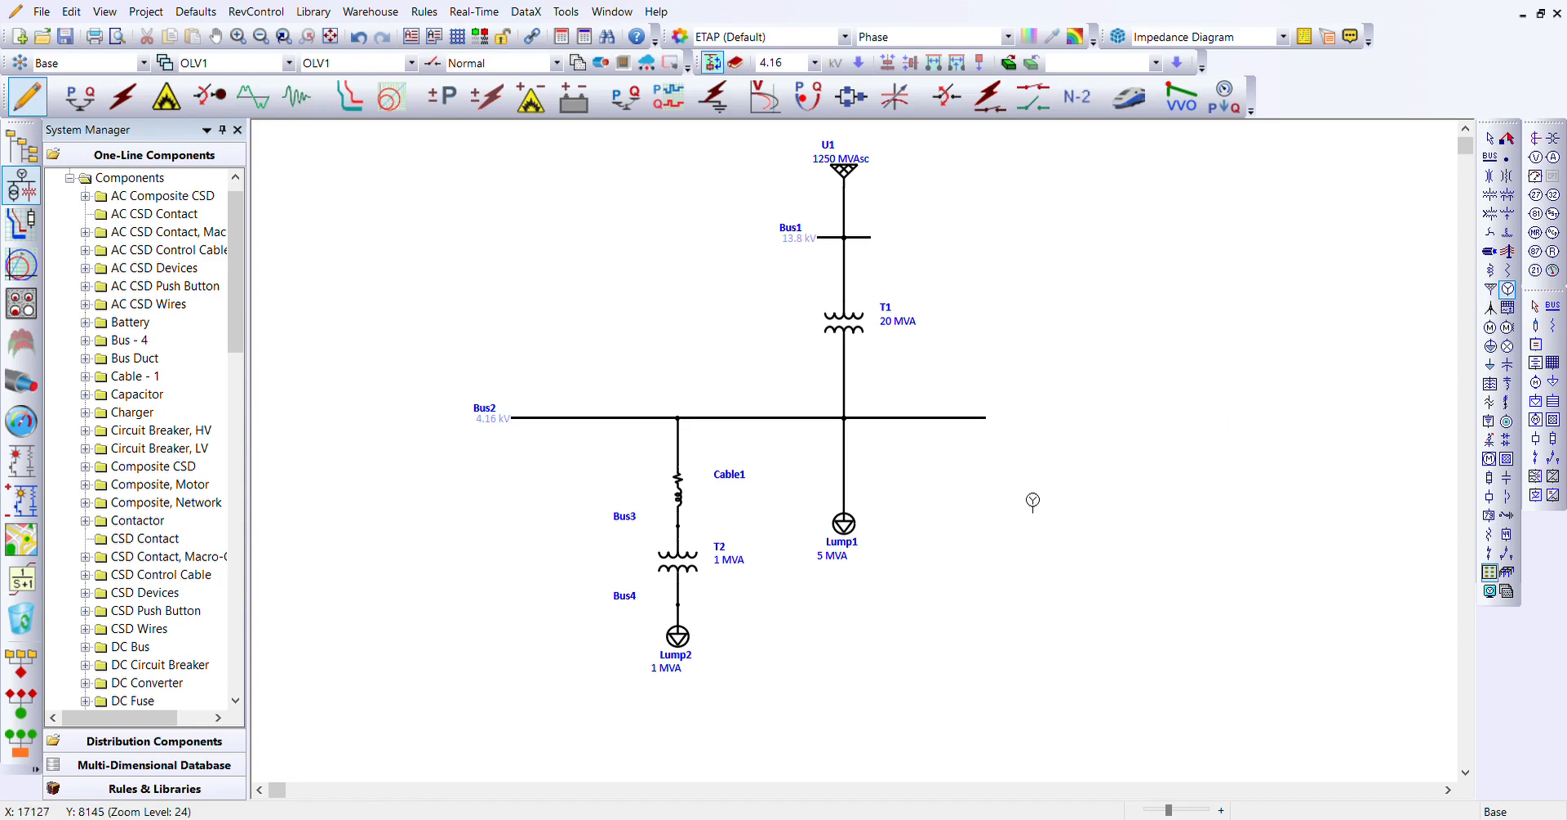
left_click(942, 469)
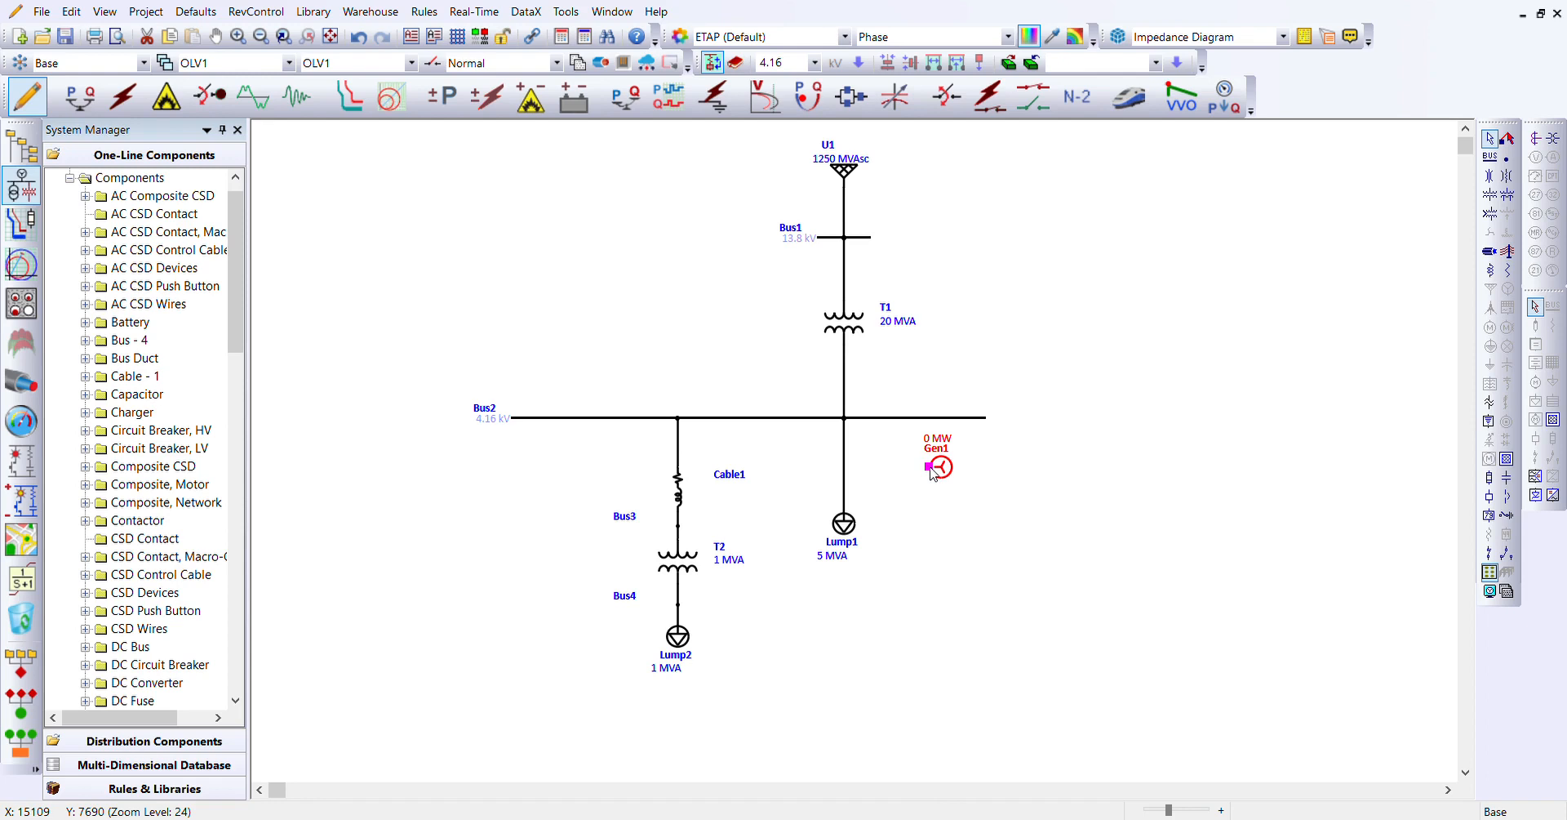
key("ctrl+r")
key("ctrl+r")
key("ctrl+r")
mouse_move(937, 447)
left_mouse_down()
mouse_move(915, 446)
mouse_move(913, 479)
mouse_move(979, 487)
mouse_move(962, 466)
mouse_move(958, 487)
mouse_move(978, 481)
mouse_move(943, 420)
left_mouse_up()
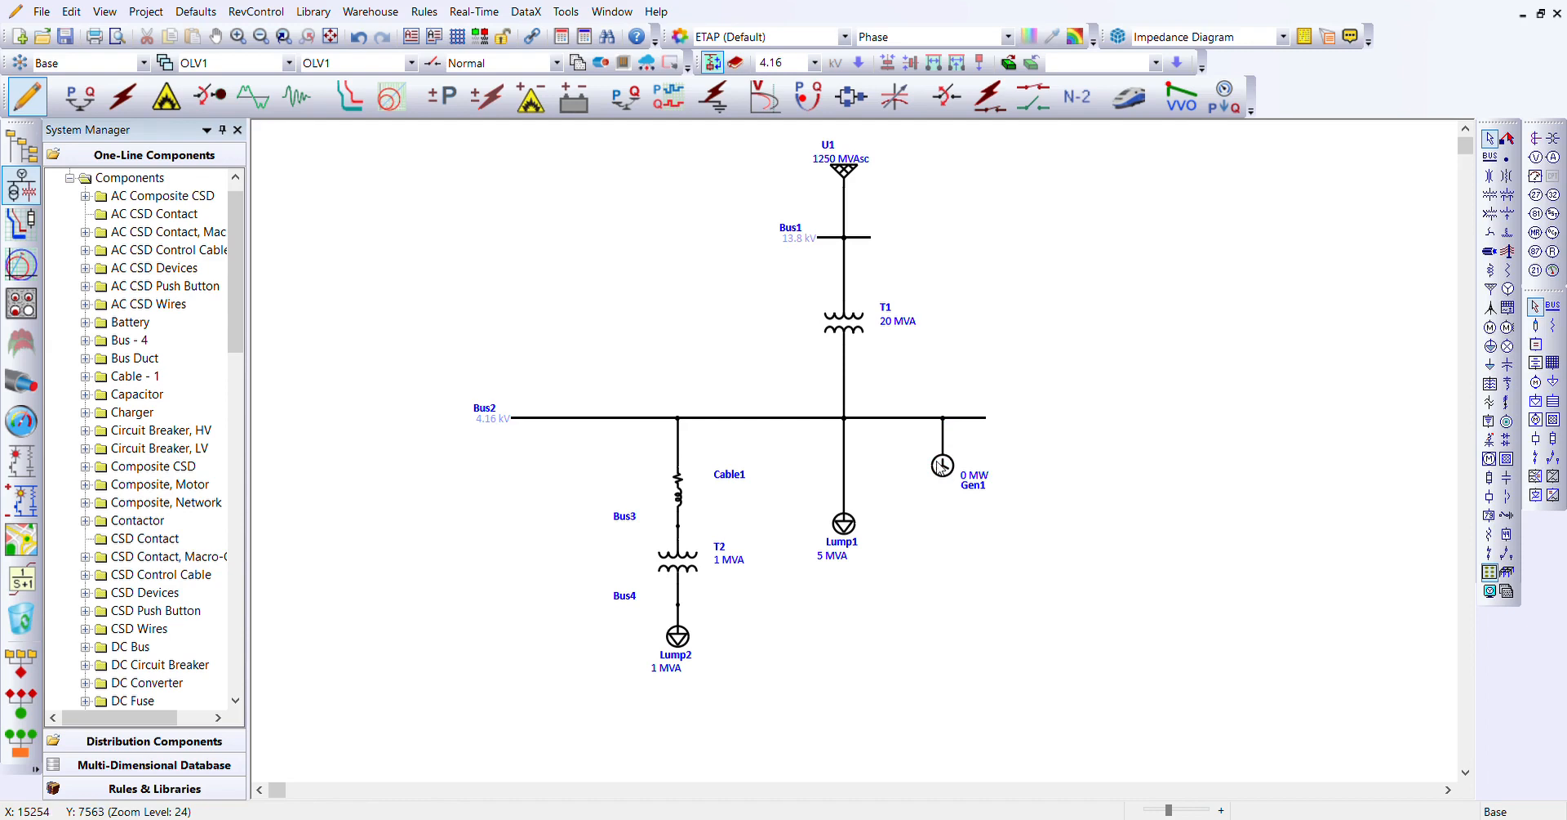
Check the settings of utility source U1 and set generator Gen1's rating to 5 MW
left_click(943, 467)
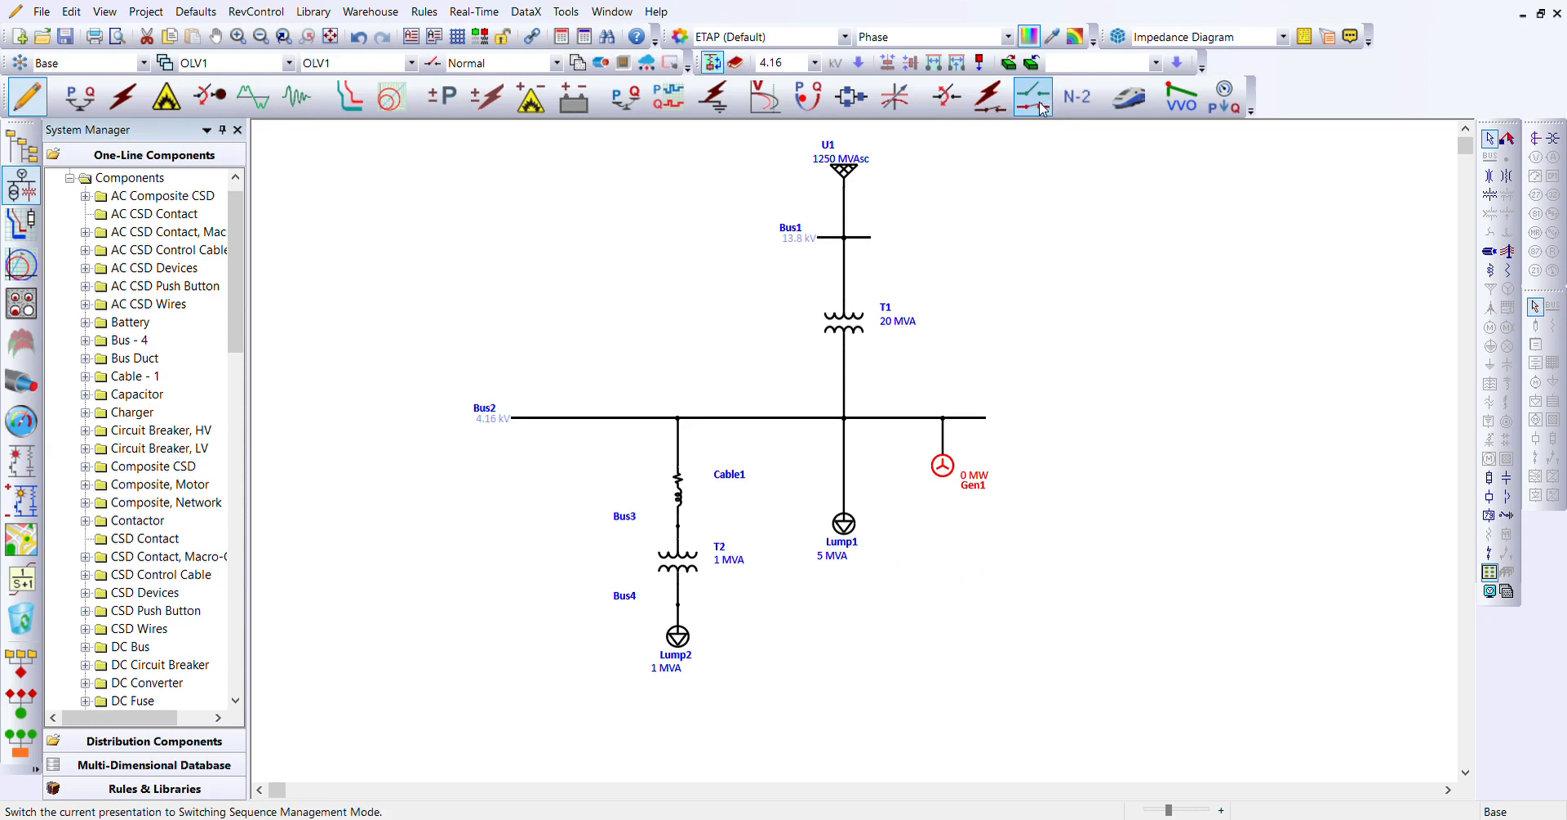
left_click(842, 168)
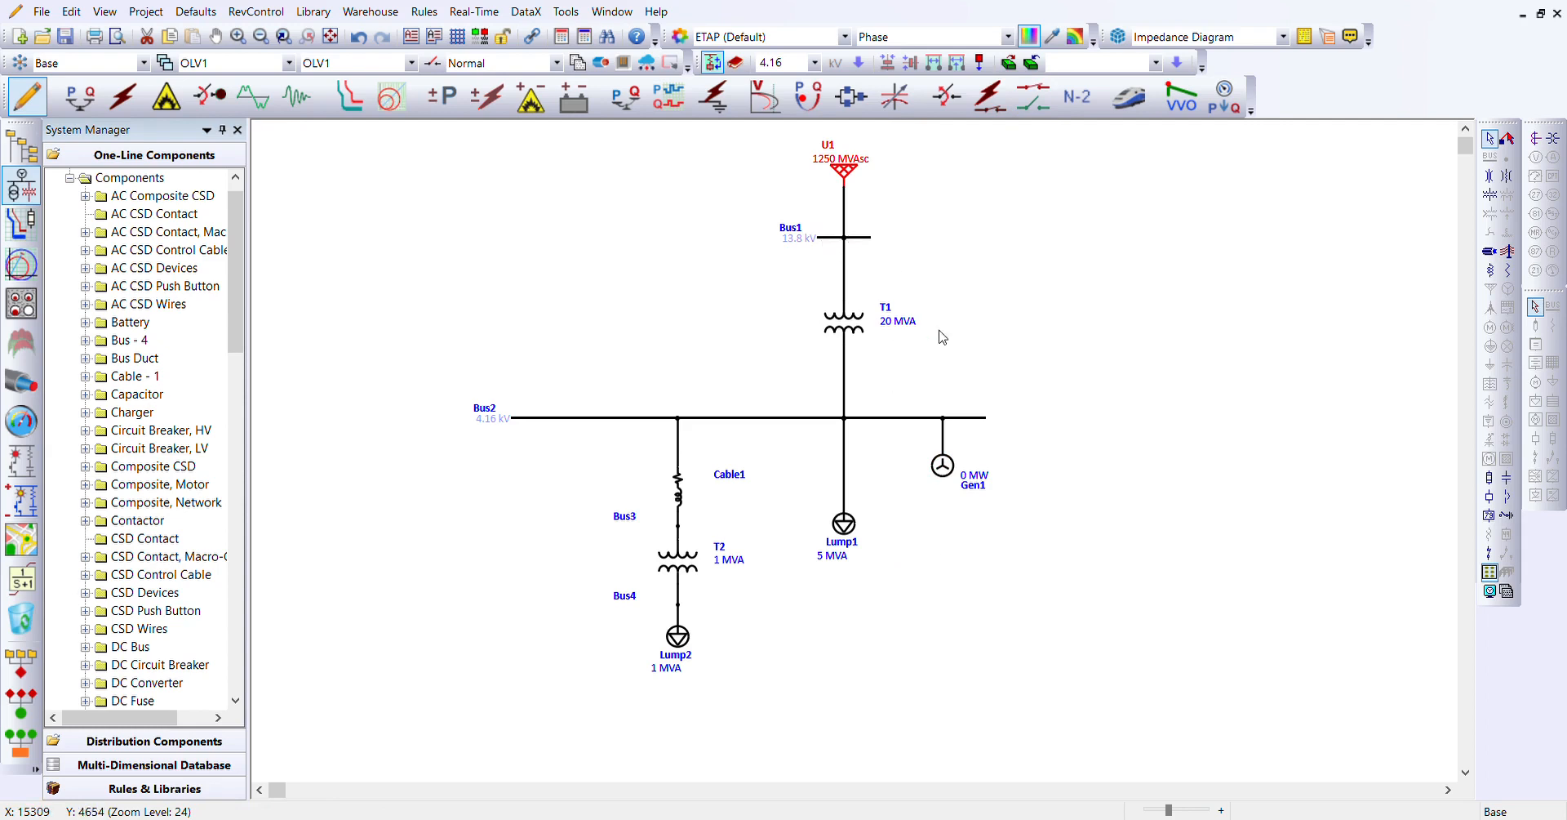
left_click(946, 468)
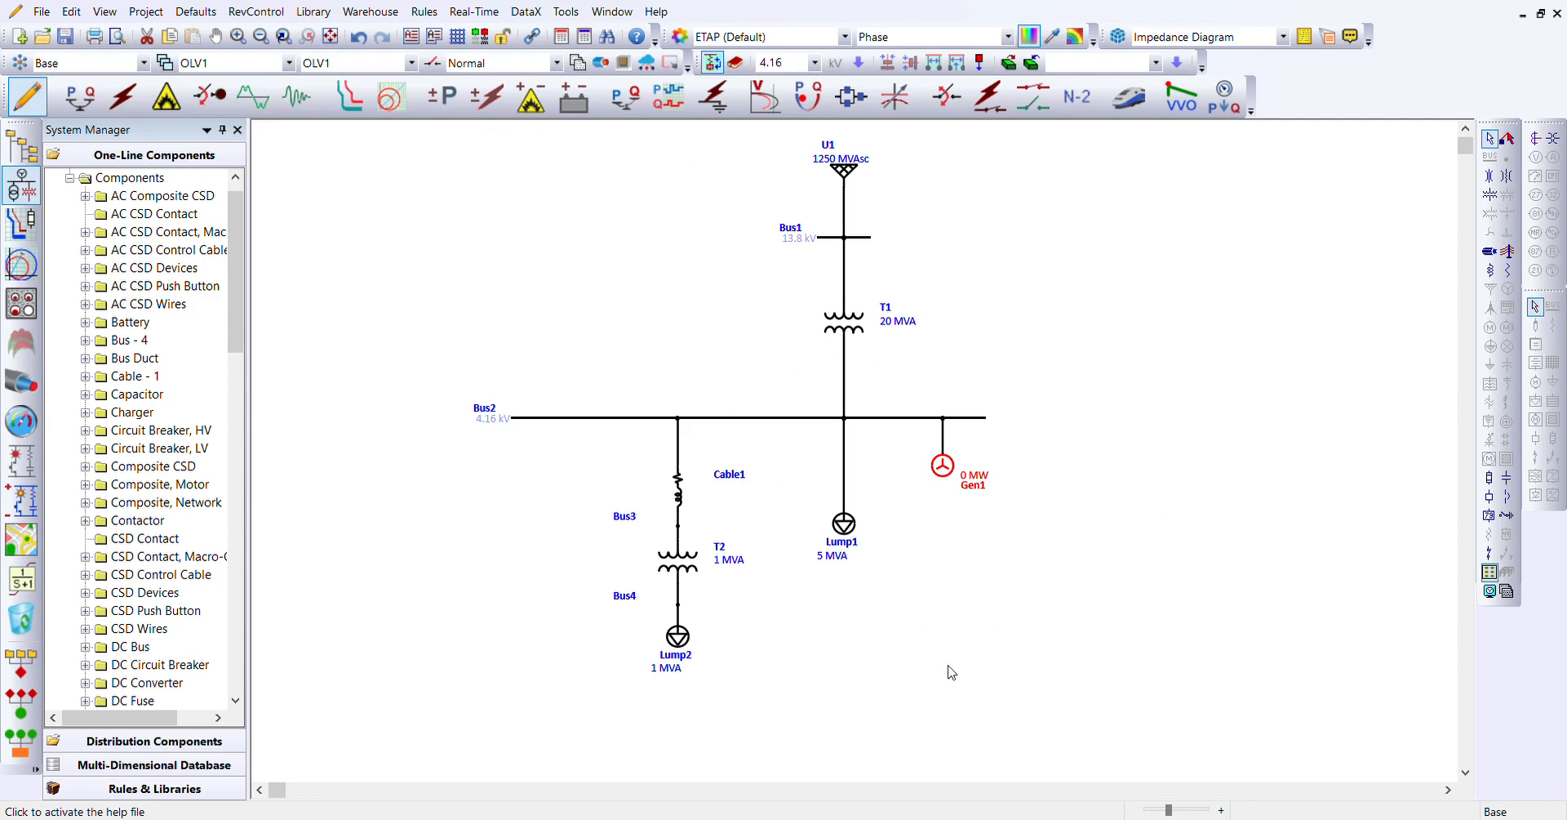
left_click(991, 600)
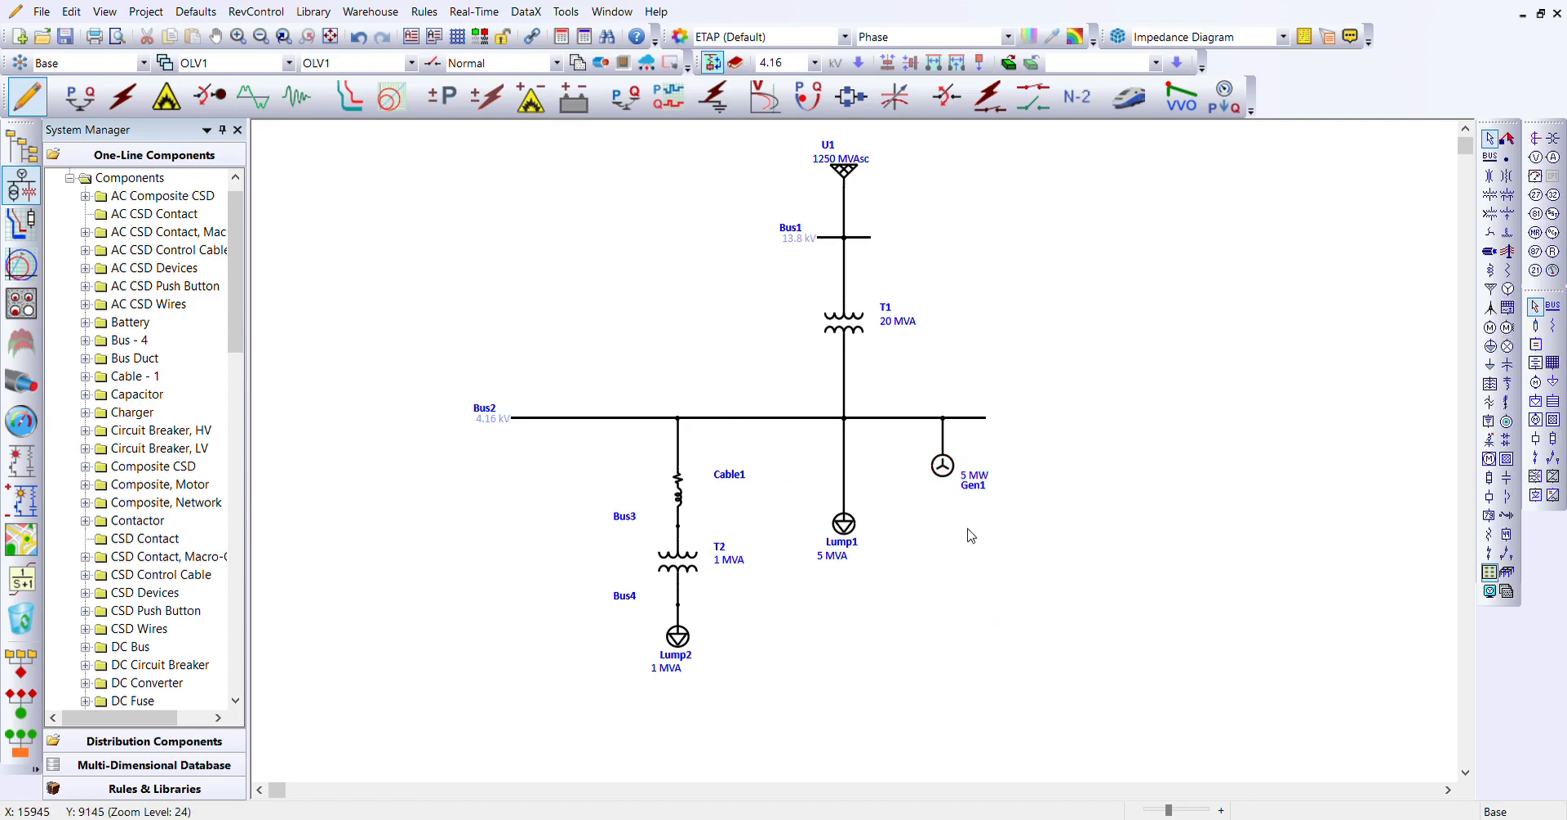
Move generator Gen1 slightly farther down from Bus2, keeping it connected to the bus
left_click(947, 471)
key("Down")
key("Down")
key("Down")
key("Down")
key("Down")
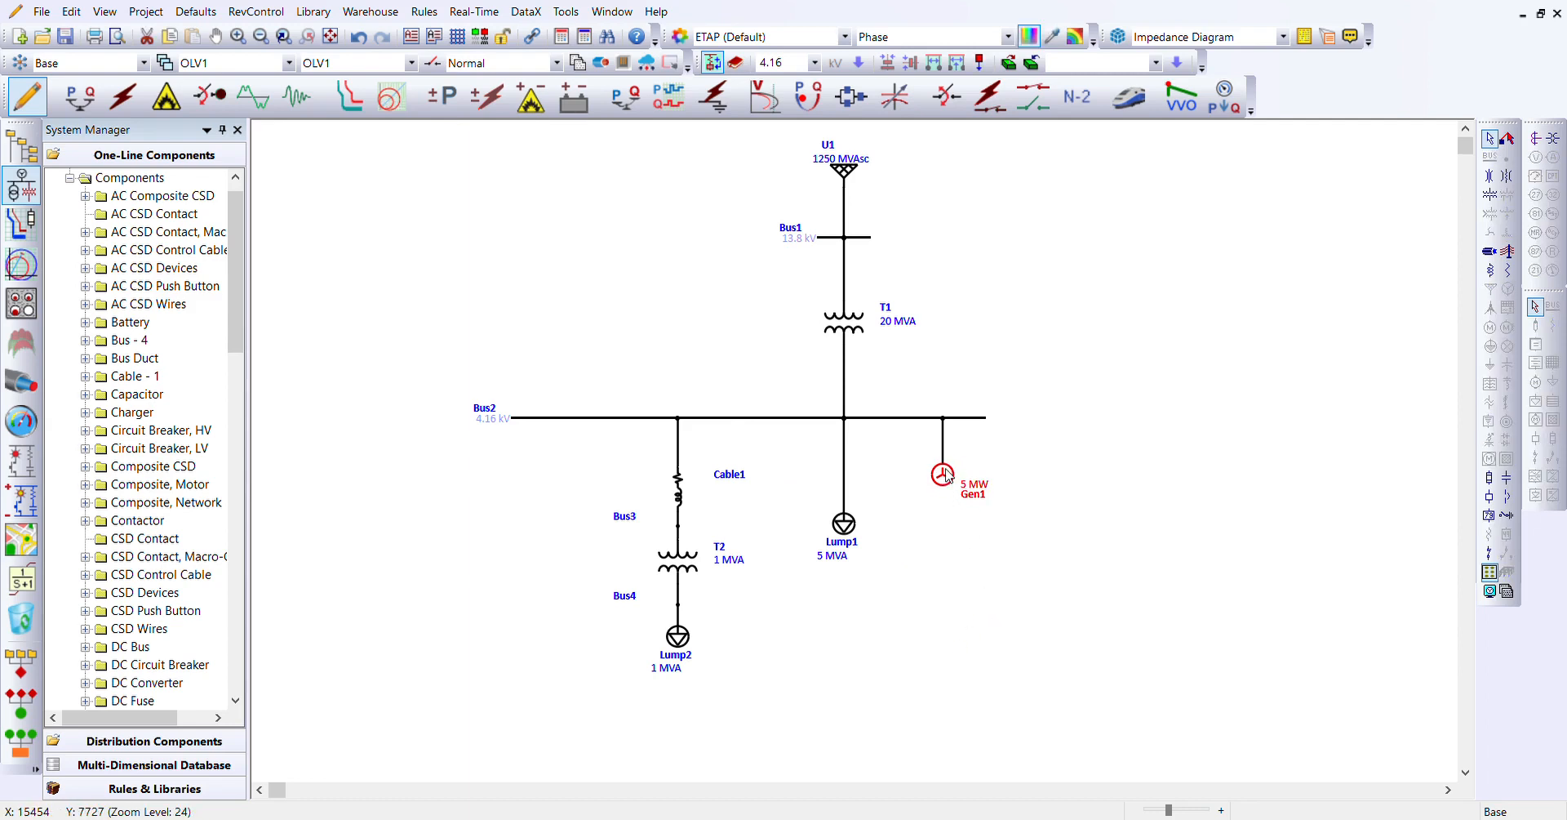
left_click(1036, 457)
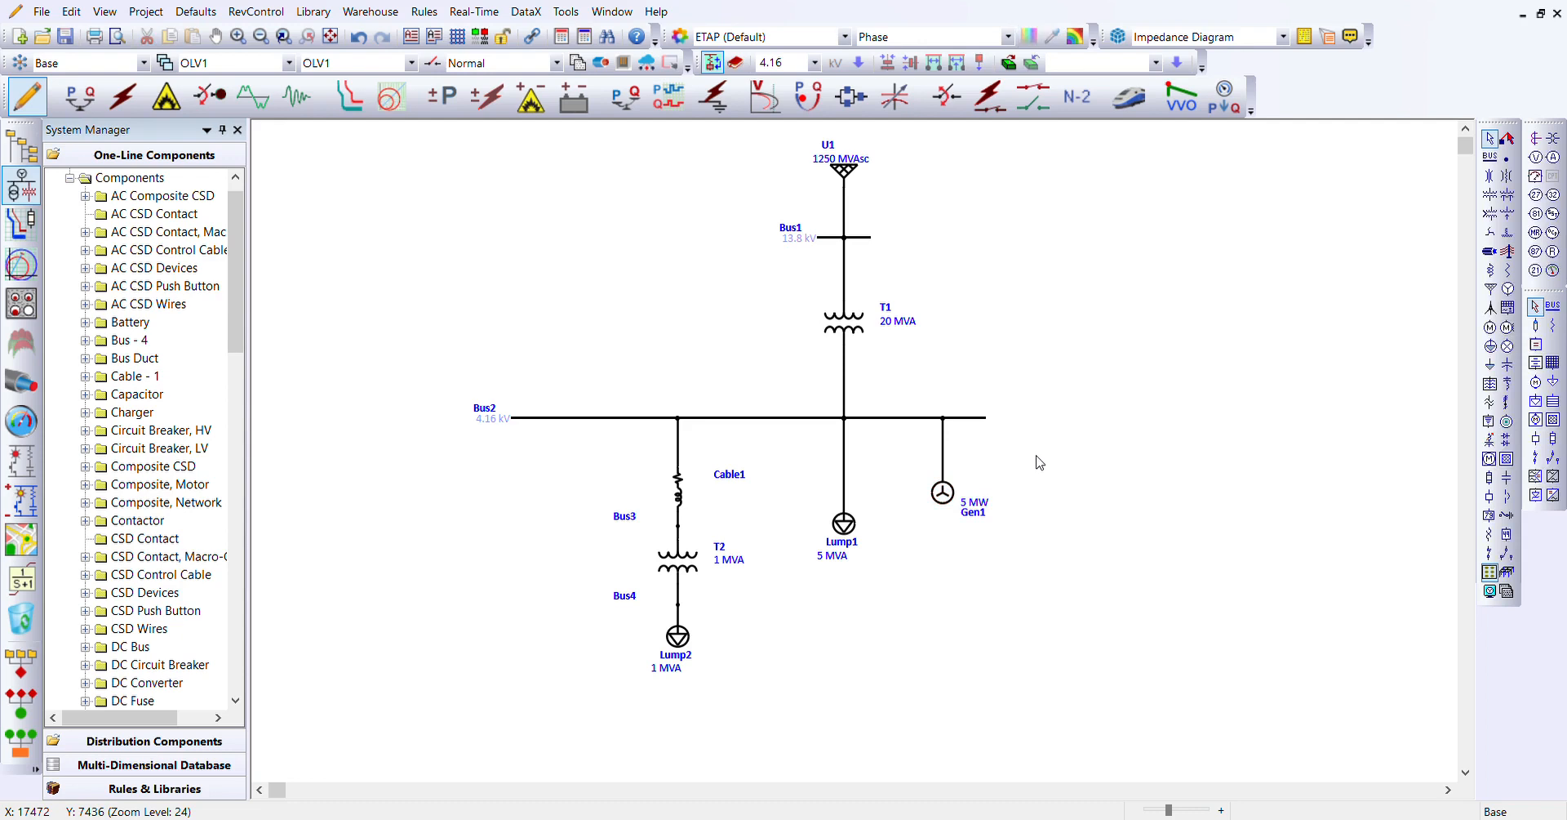
Rerun the load flow with generator Gen1 connected to Bus2 and review the critical alerts
left_click(80, 96)
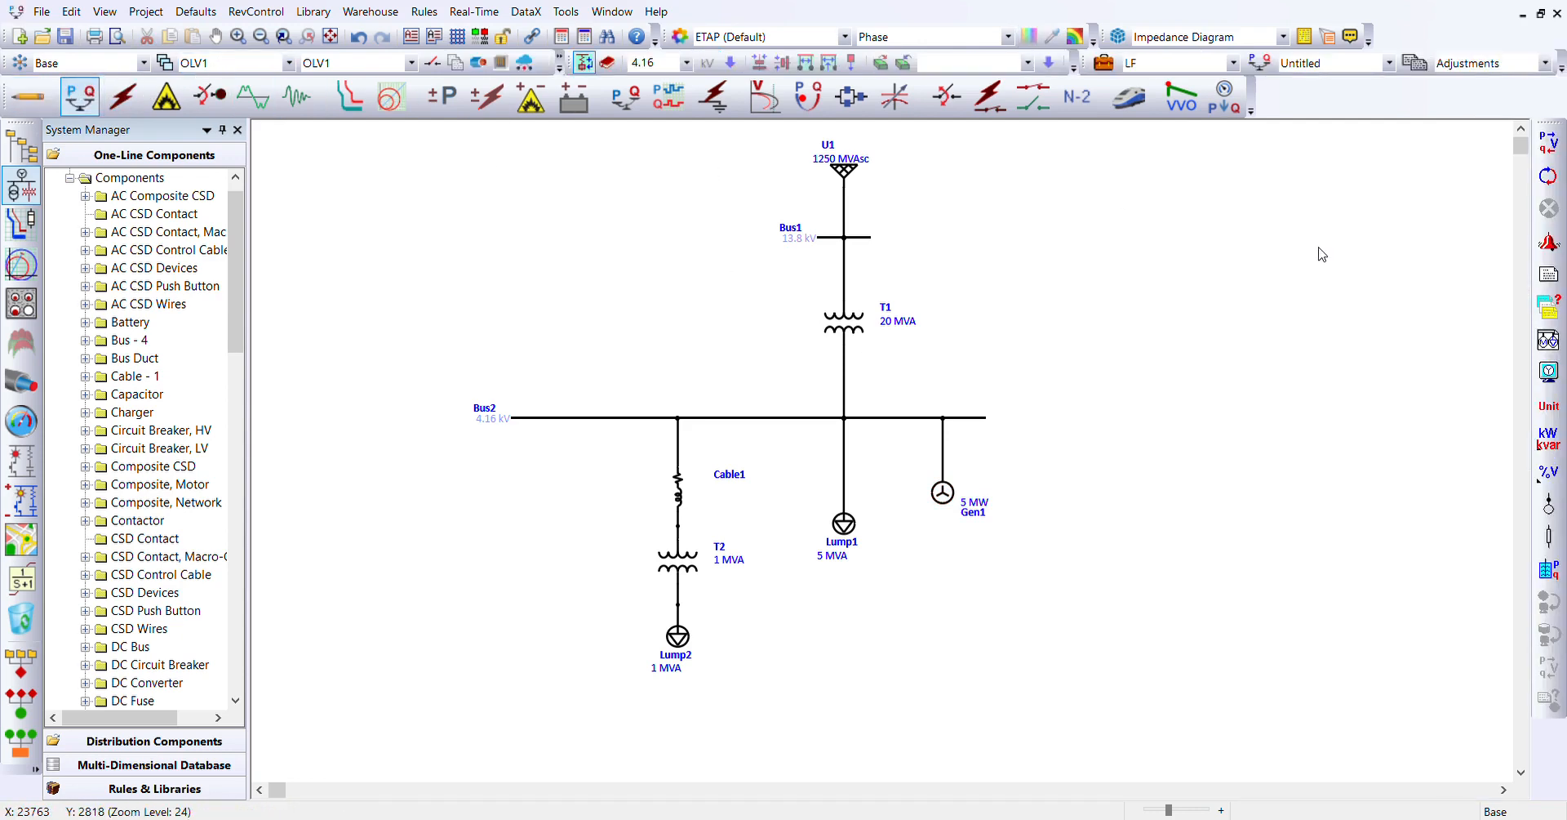
left_click(1542, 147)
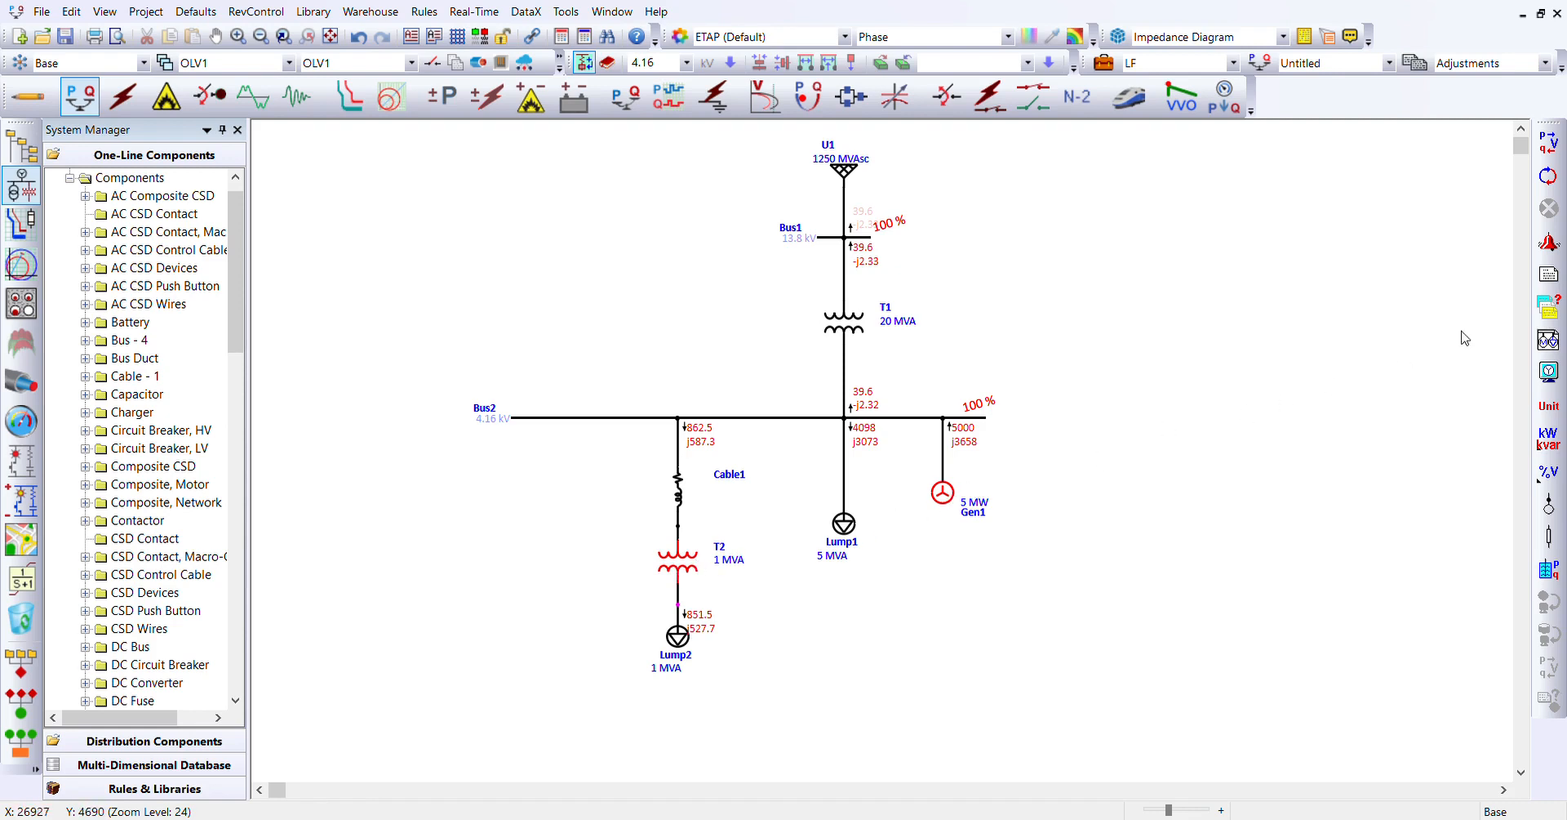
left_click(1549, 243)
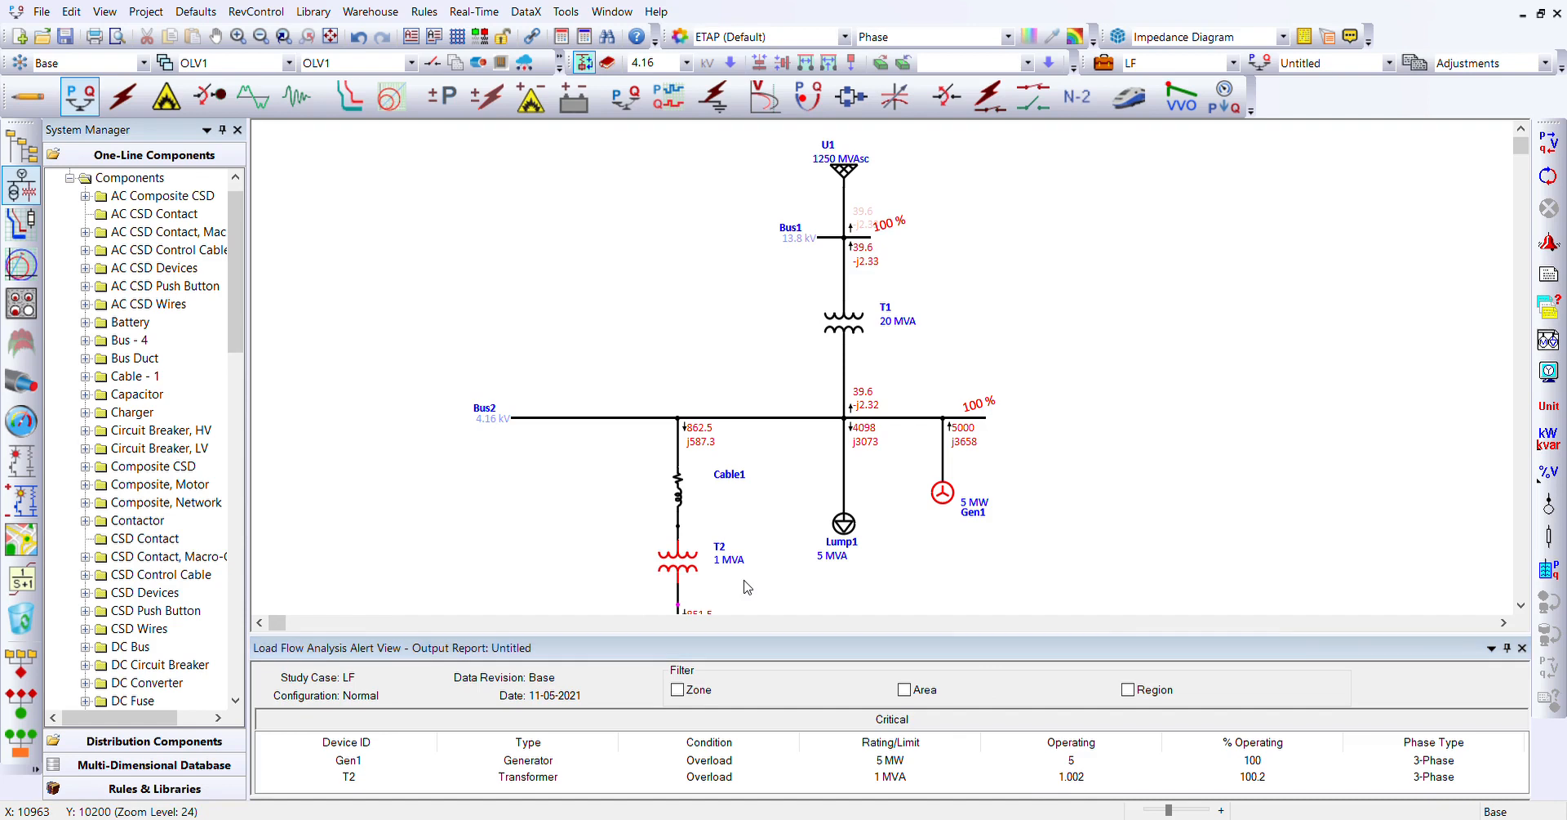
left_click(1522, 648)
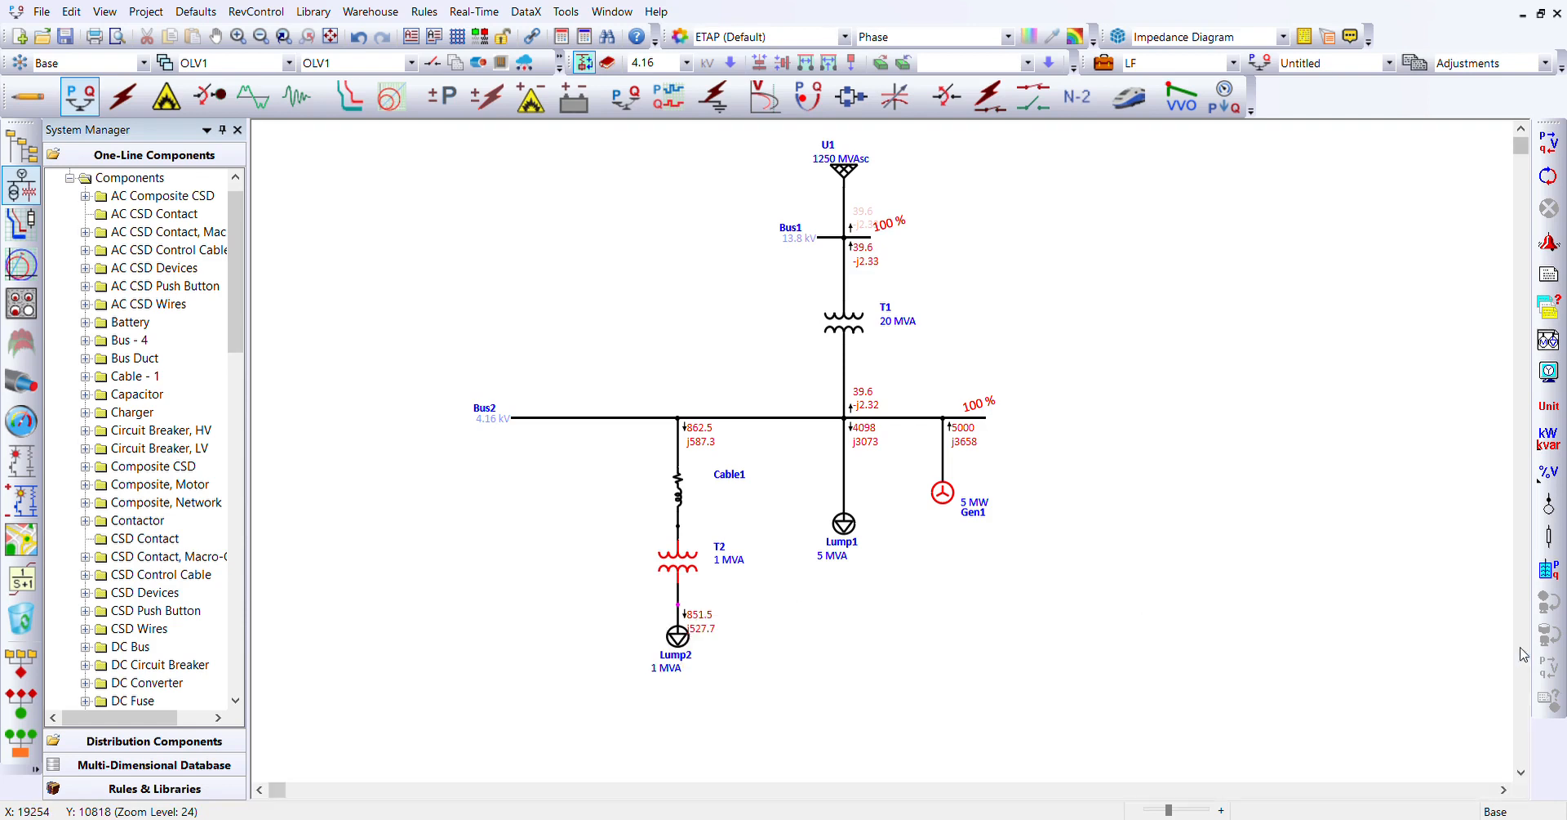